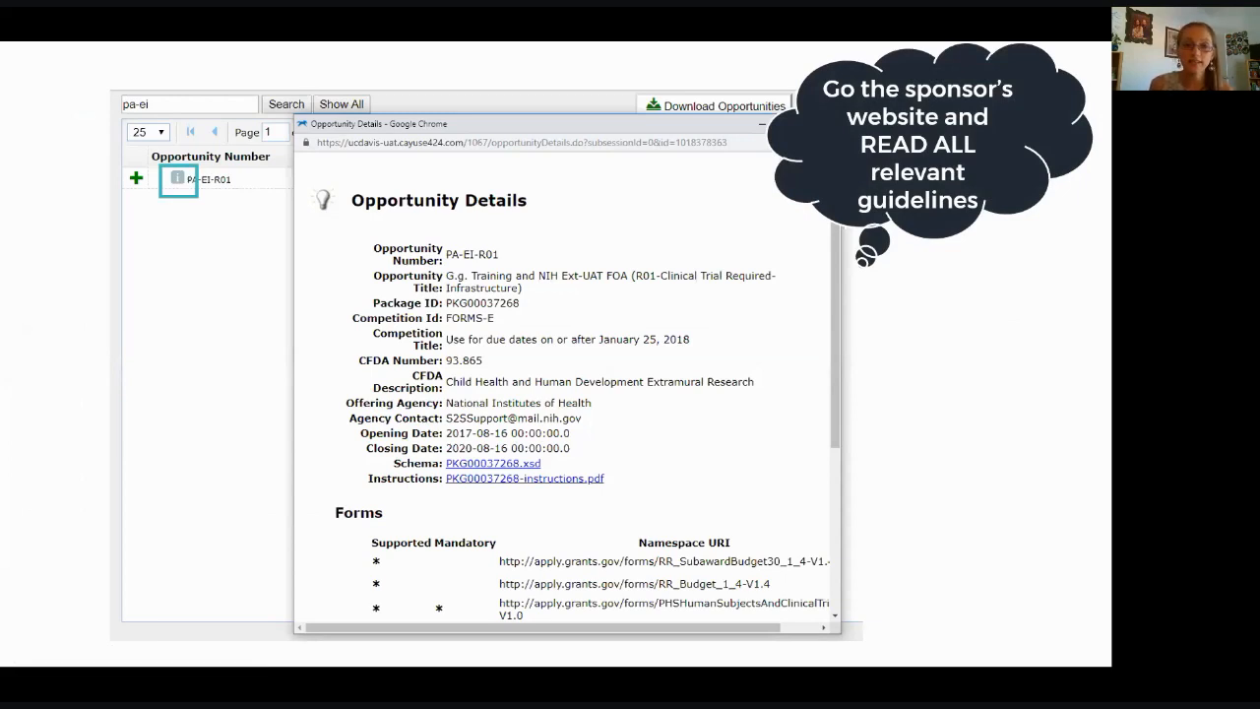
pyautogui.press('Right')
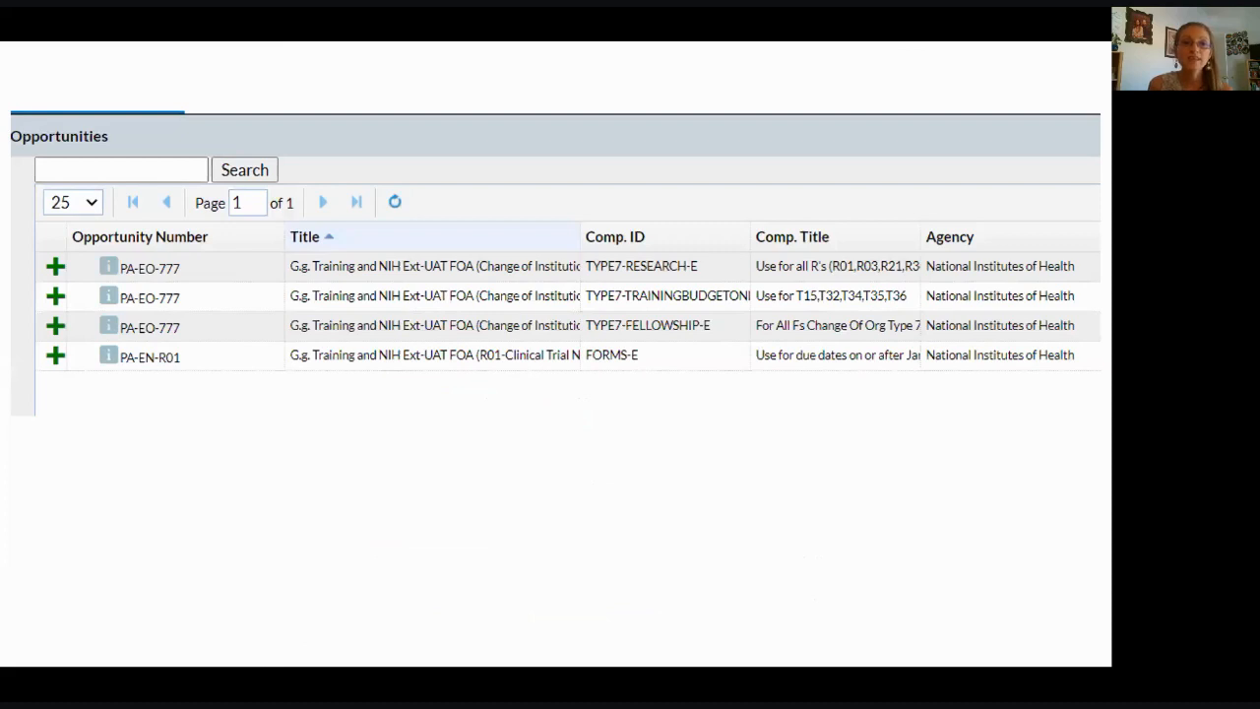
pyautogui.press('Right')
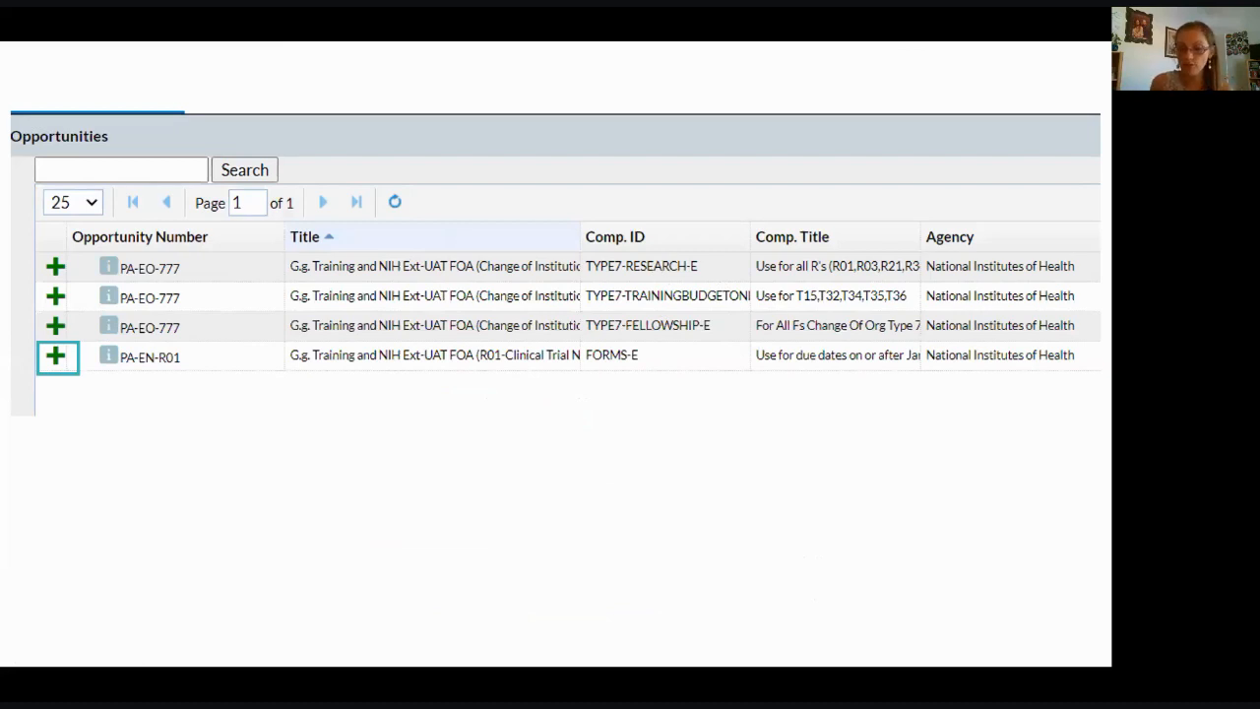
pyautogui.press('Right')
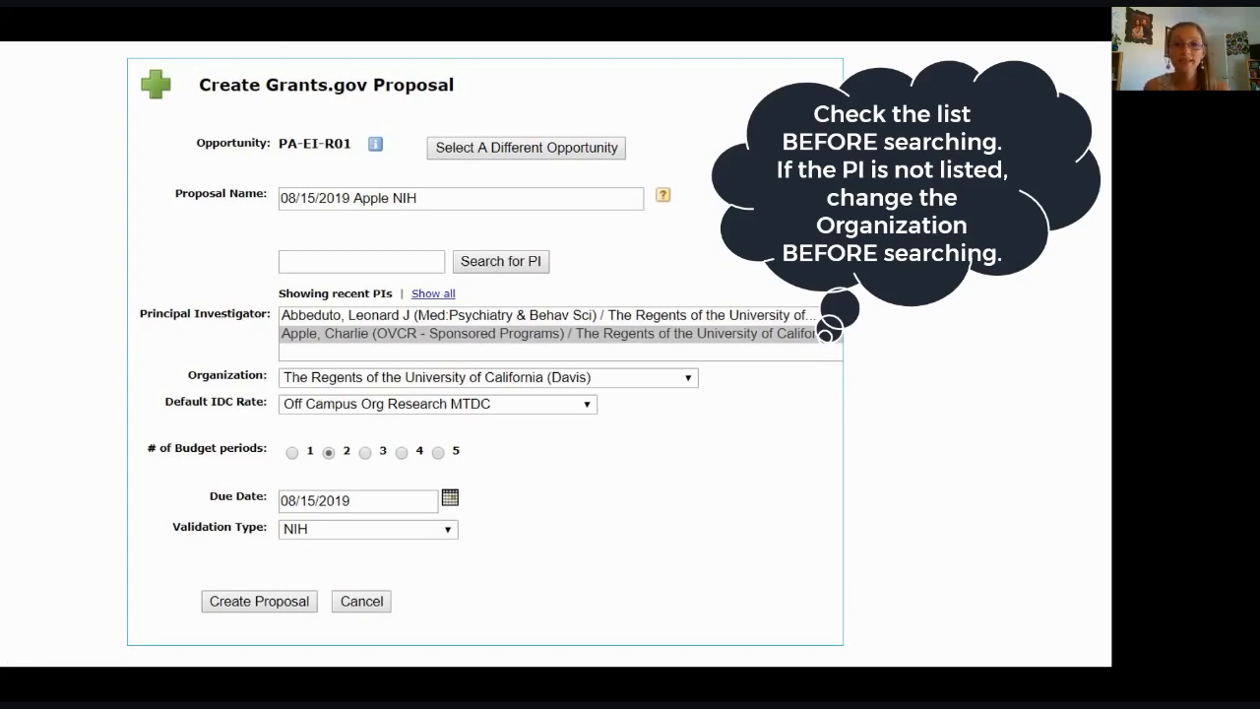
pyautogui.press('Right')
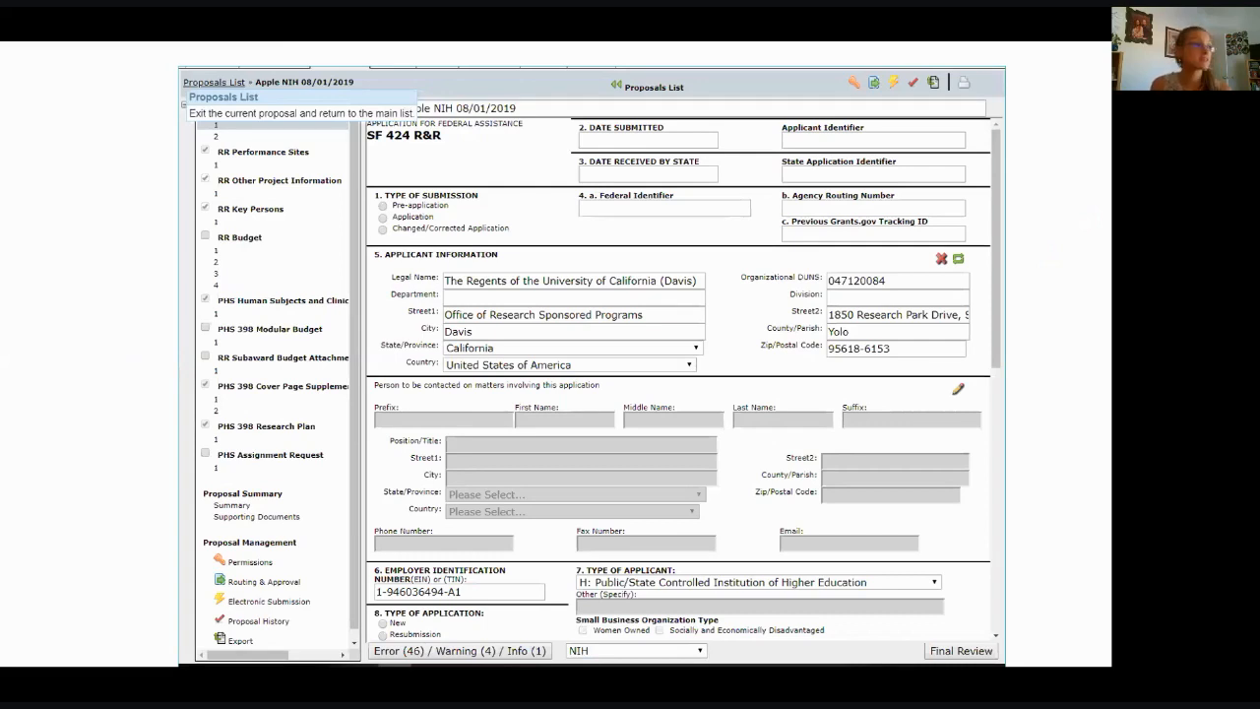
pyautogui.click(128, 182)
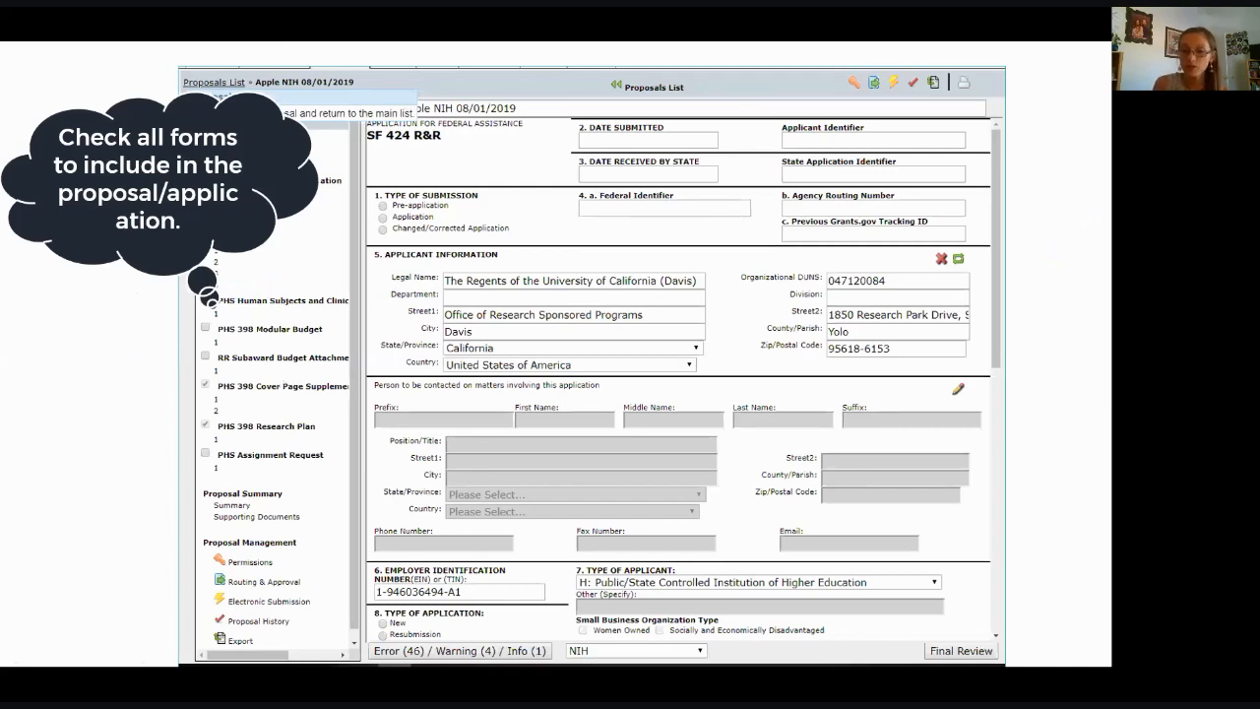
pyautogui.press('Right')
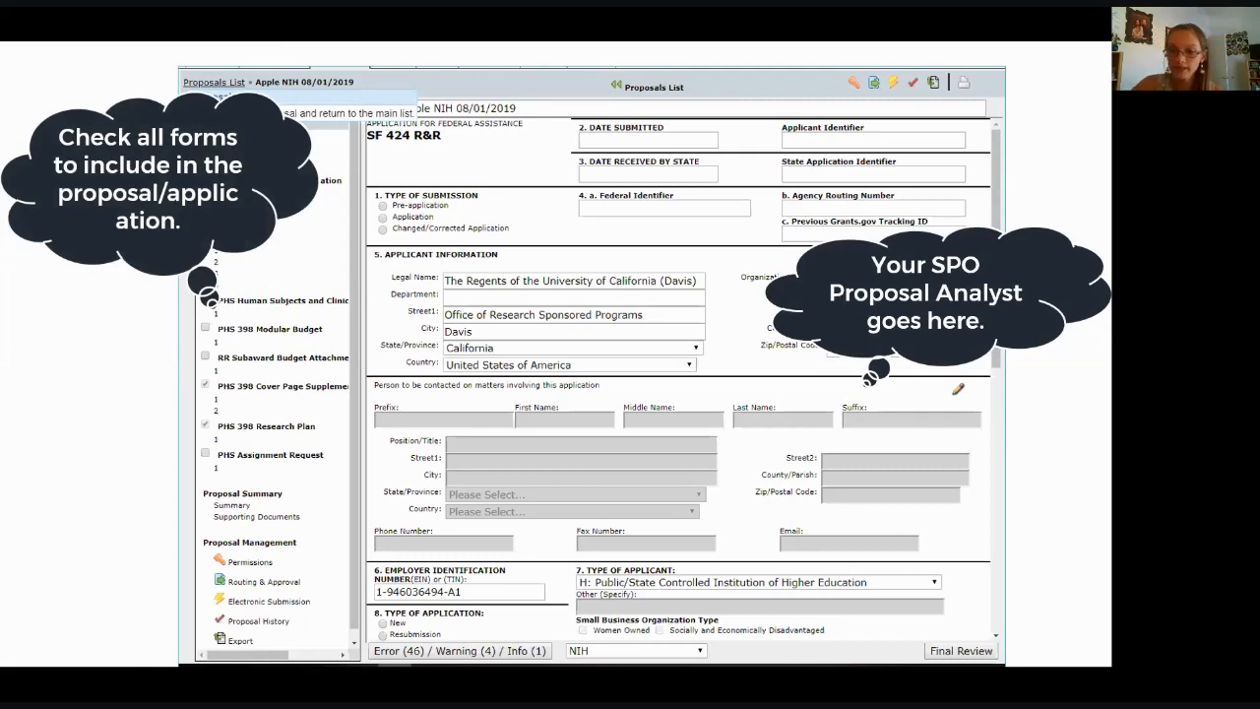
pyautogui.press('Right')
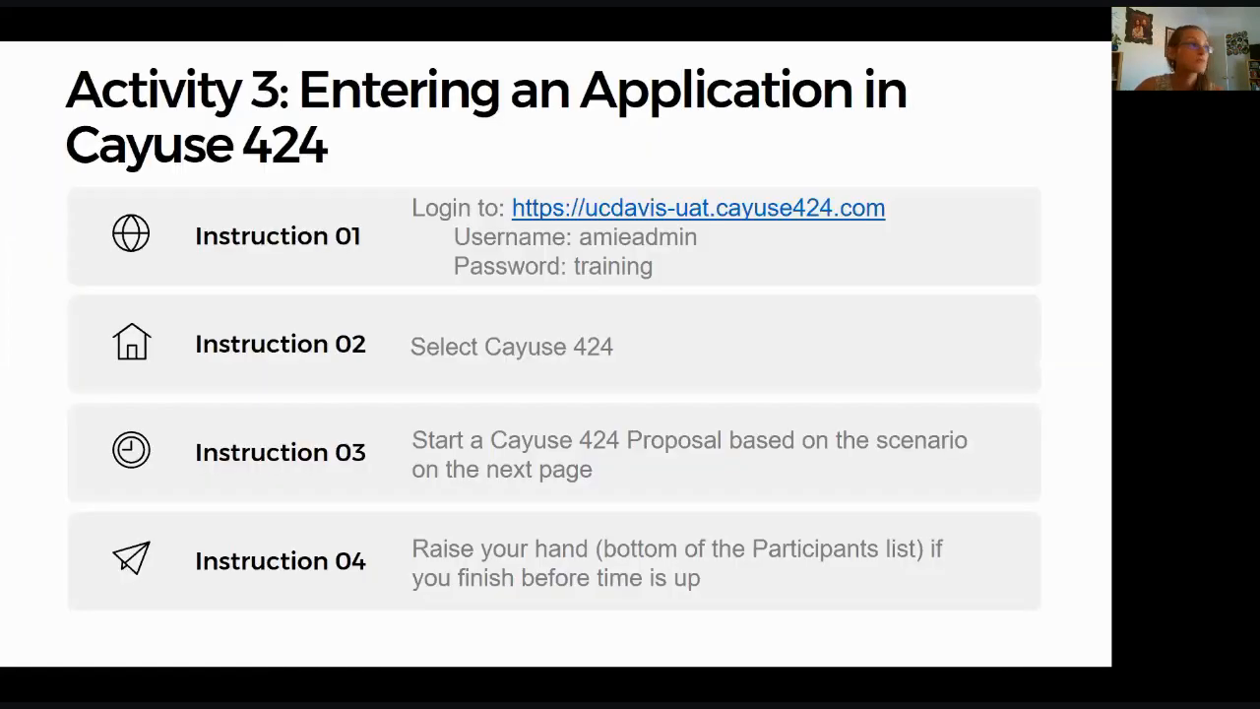
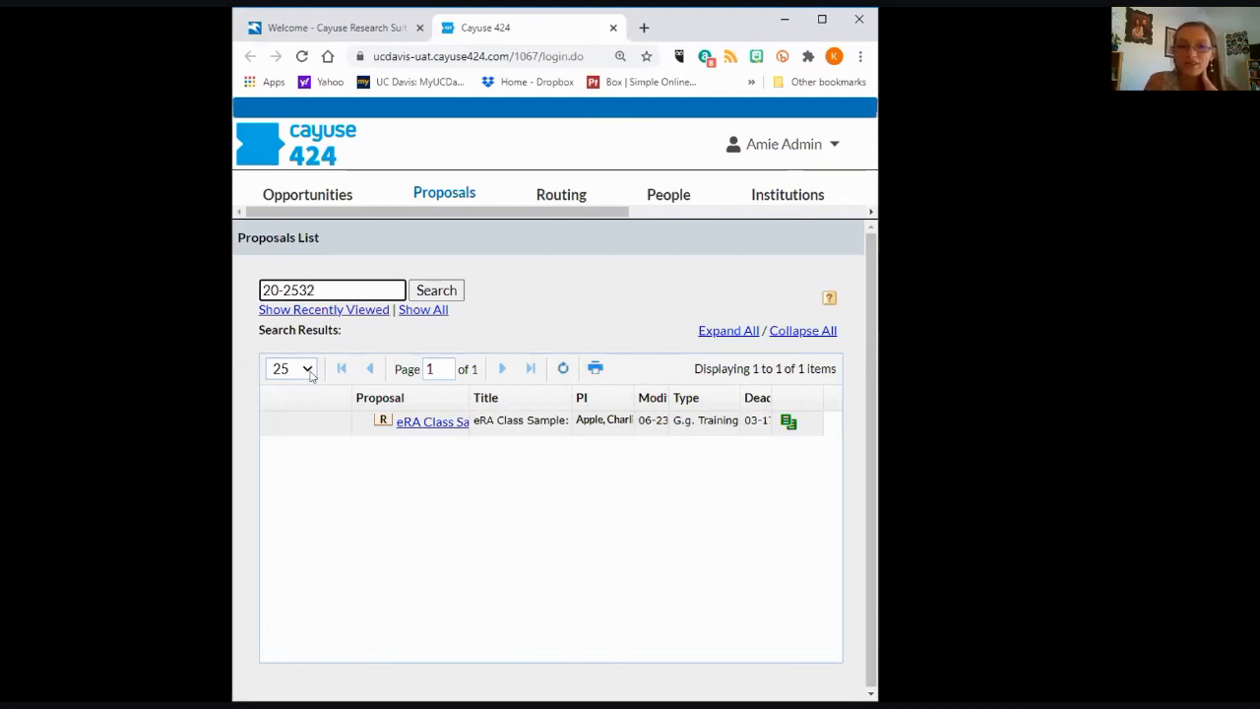
# Step: Open the eRA Class Sample 20-2532 proposal at page 1 of its RR Budget form and maximize the window
pyautogui.click(417, 421)
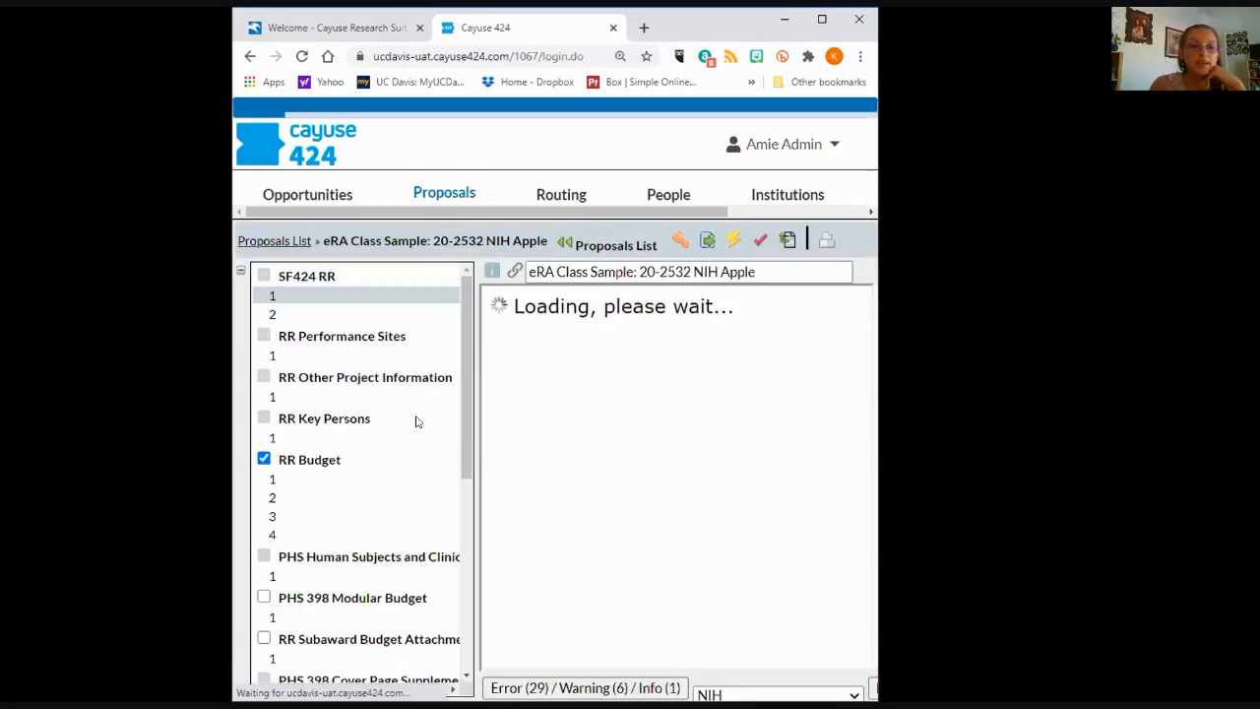
pyautogui.scroll(-3, 422, 433)
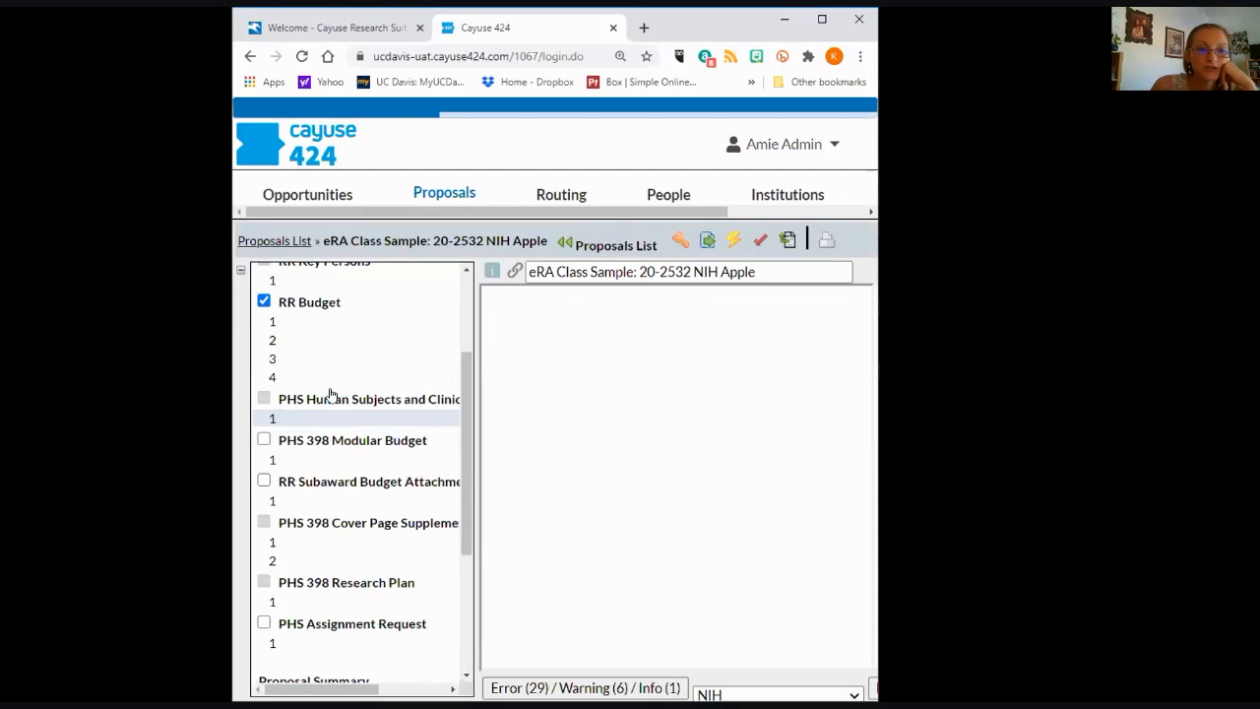
pyautogui.click(280, 319)
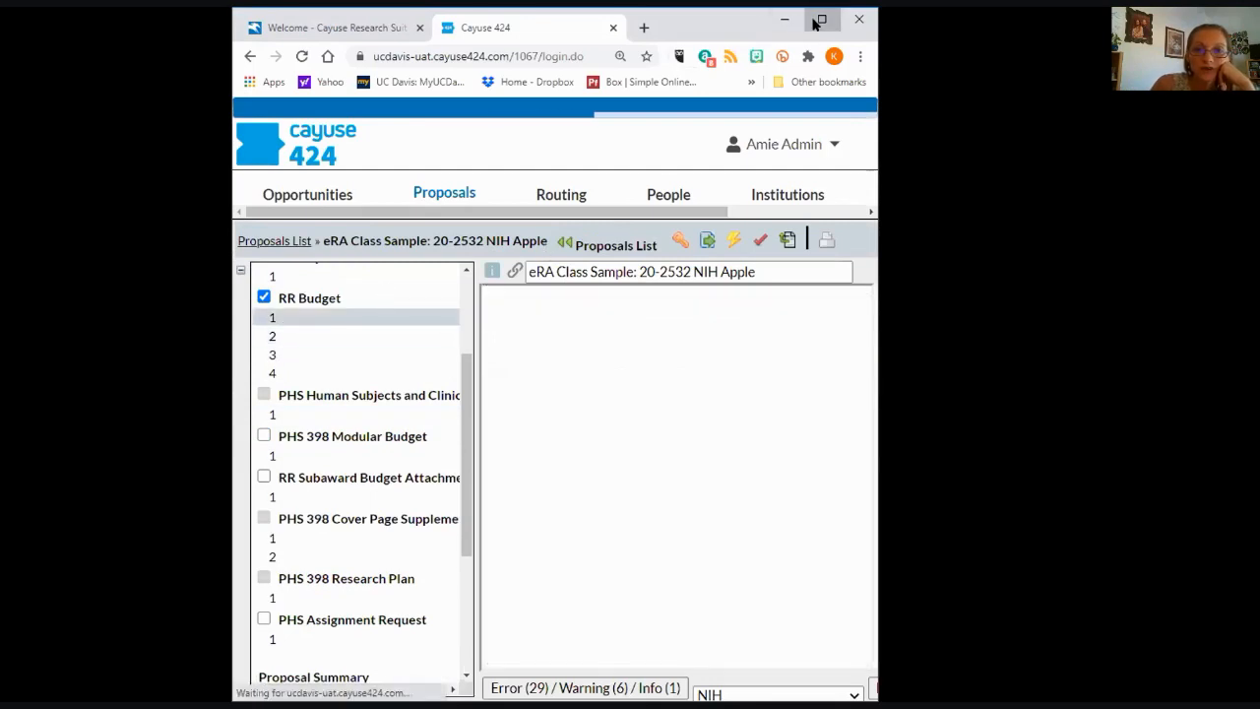
pyautogui.click(816, 21)
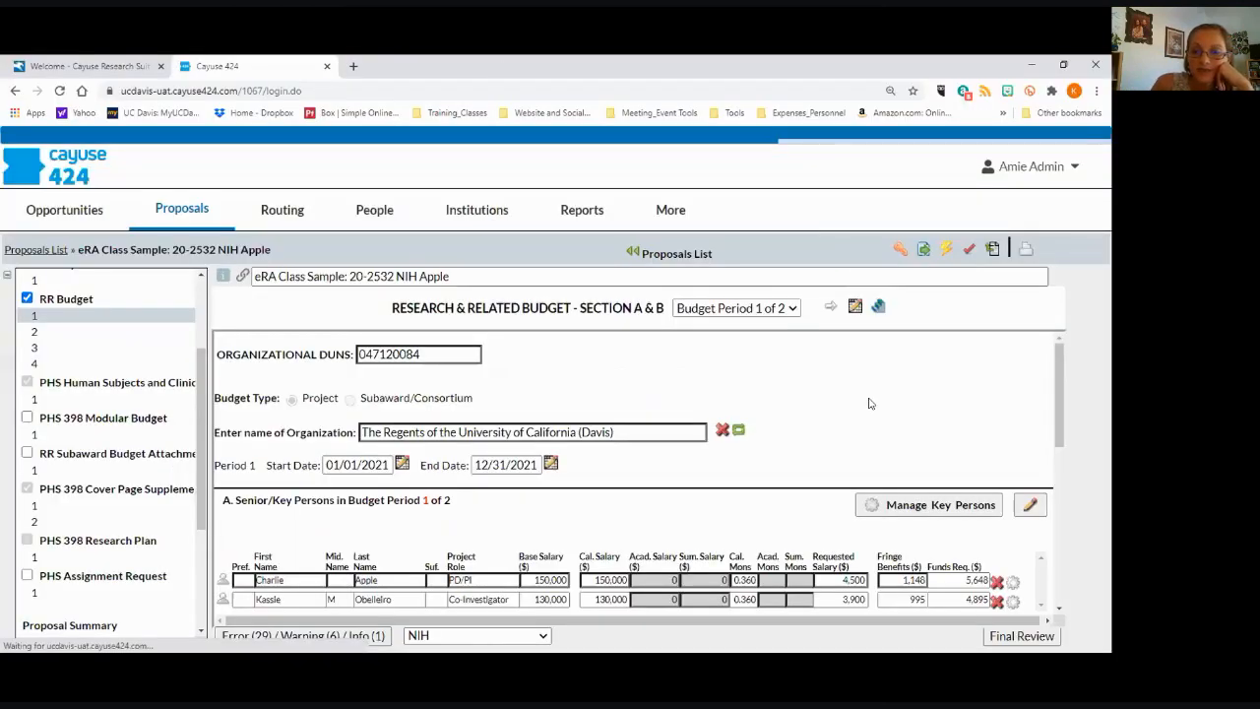
# Step: Open the budget escalation and replication settings, exclude Materials and Supplies, and select Budget Period 2 as the end period
pyautogui.click(879, 308)
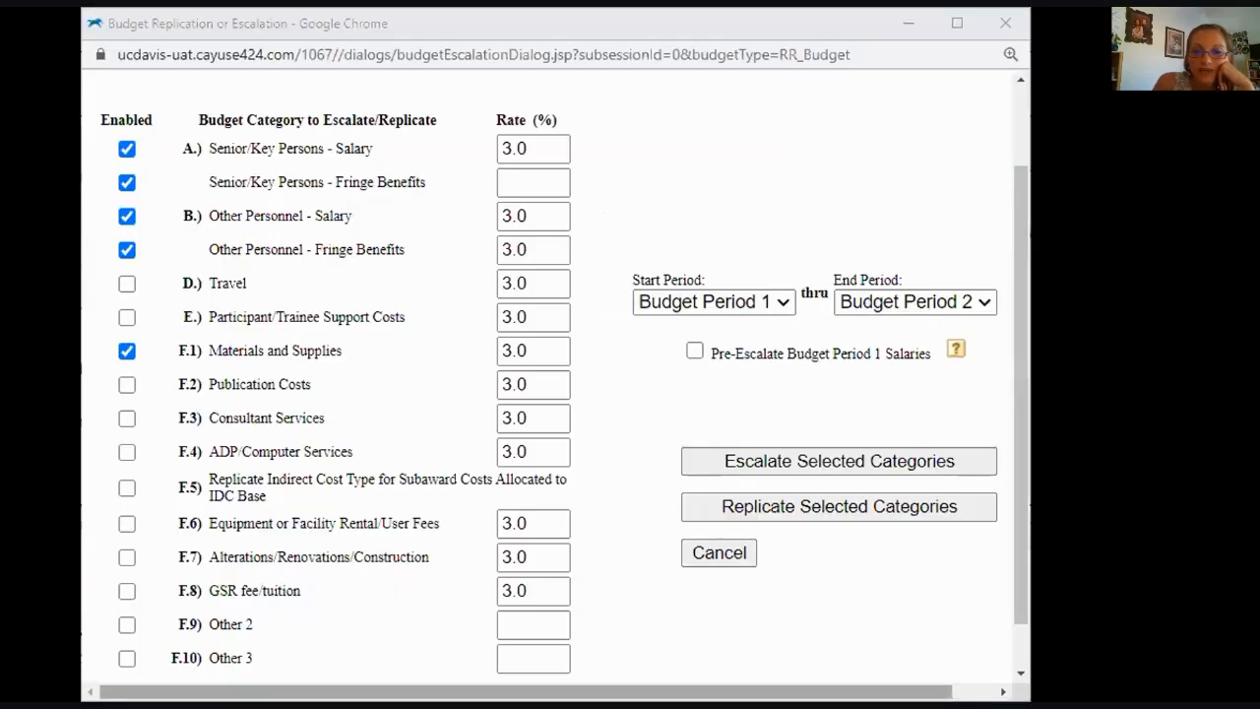
pyautogui.hscroll(1, 647, 332)
pyautogui.click(911, 303)
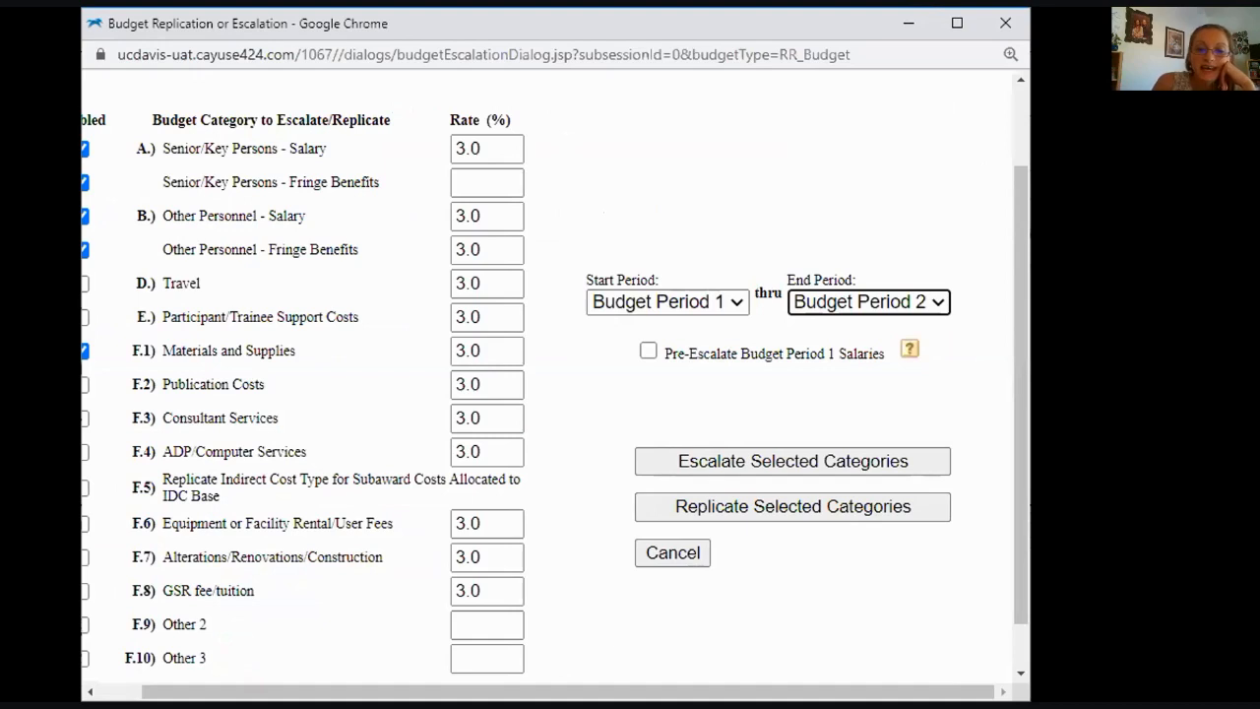
pyautogui.hscroll(-1, 590, 406)
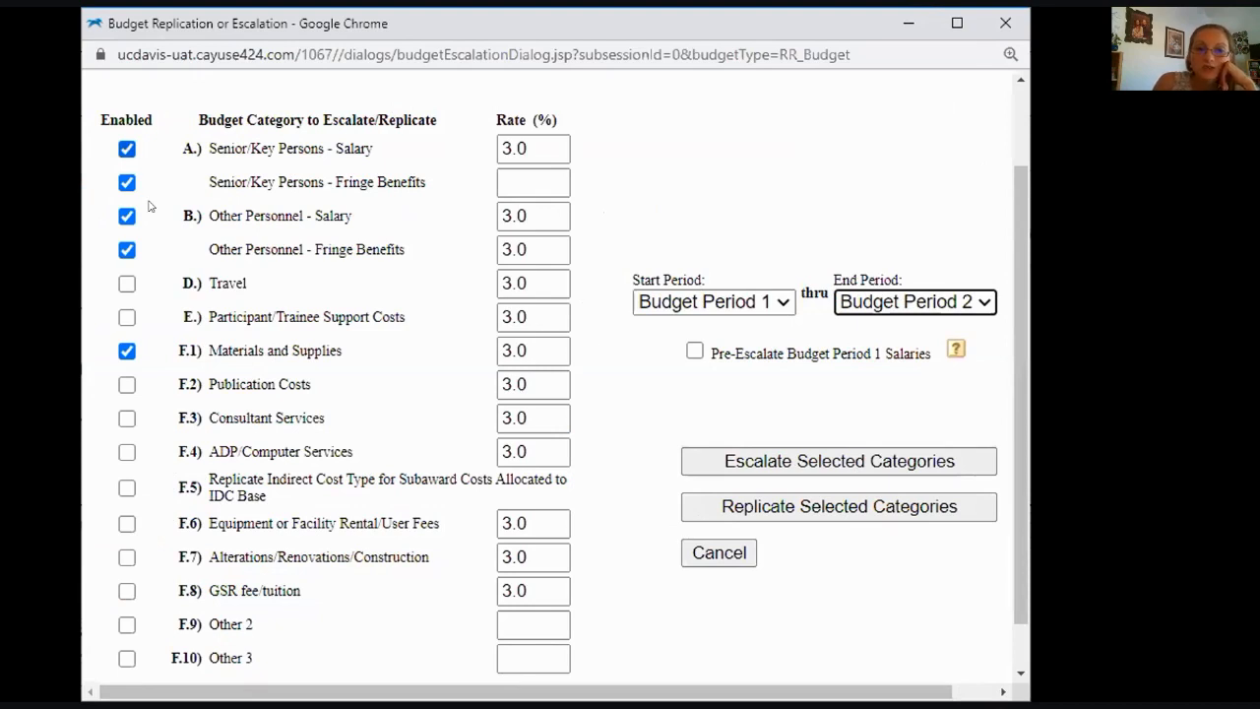
pyautogui.click(127, 351)
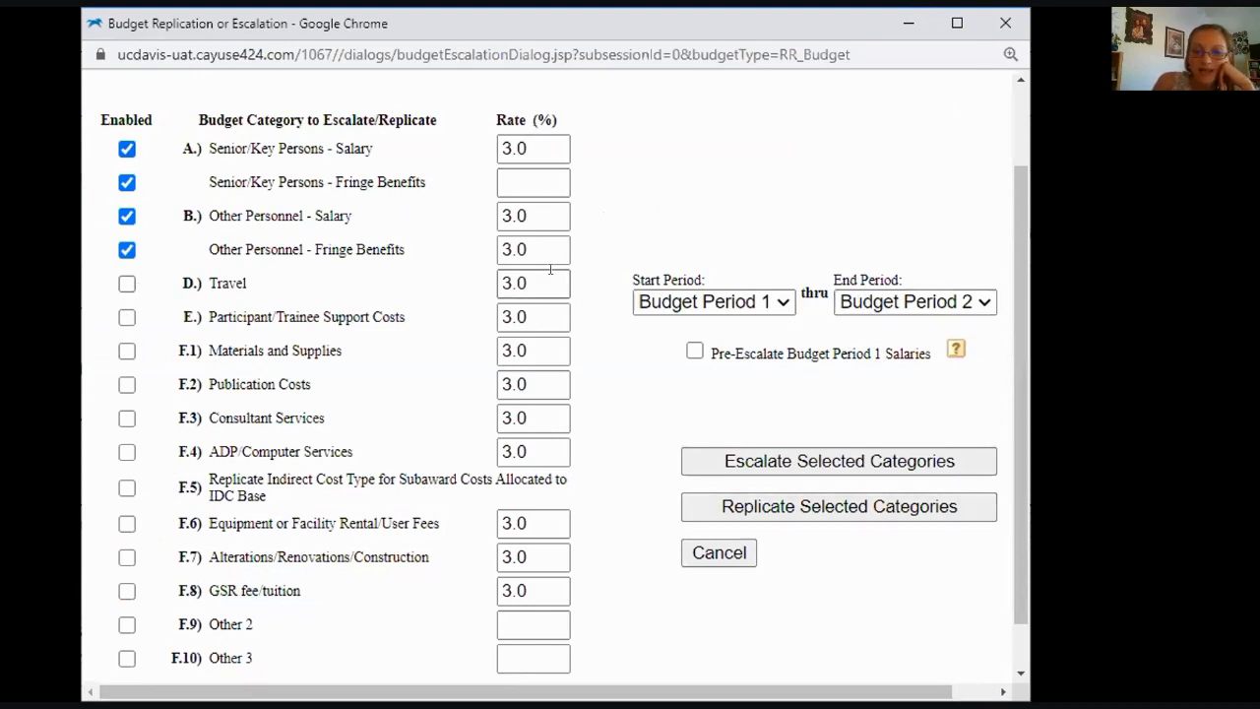
pyautogui.click(979, 315)
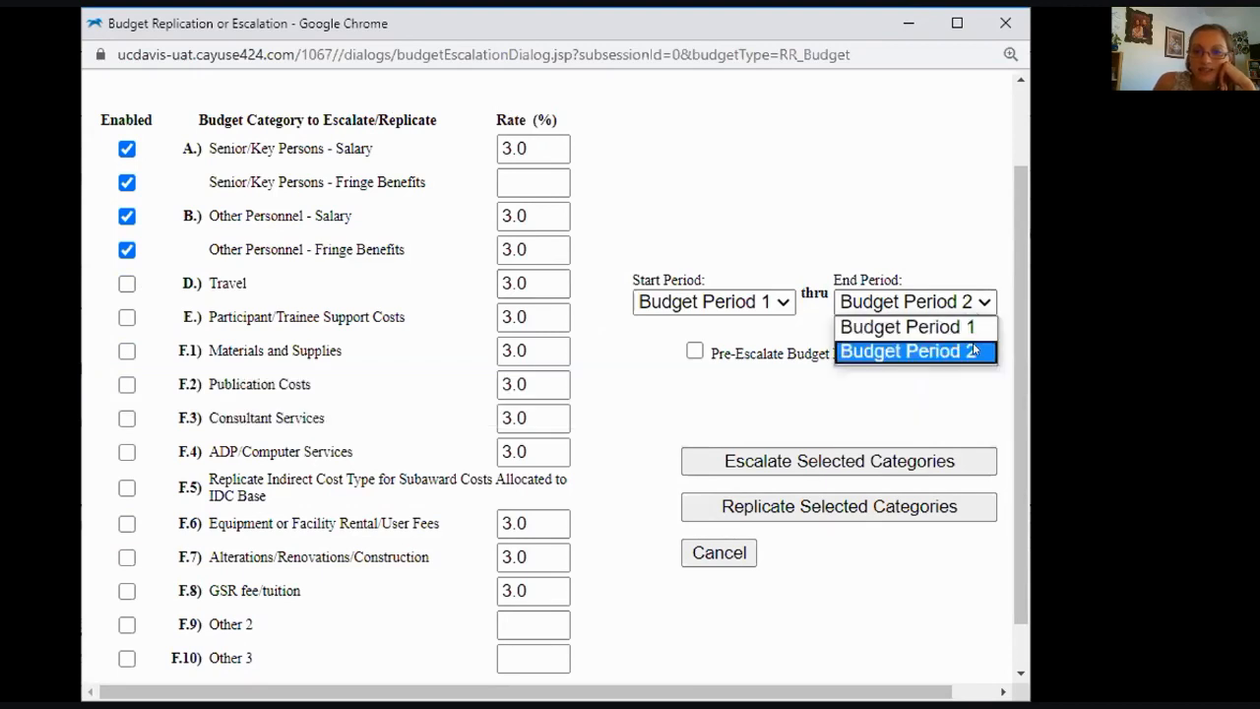
pyautogui.click(970, 349)
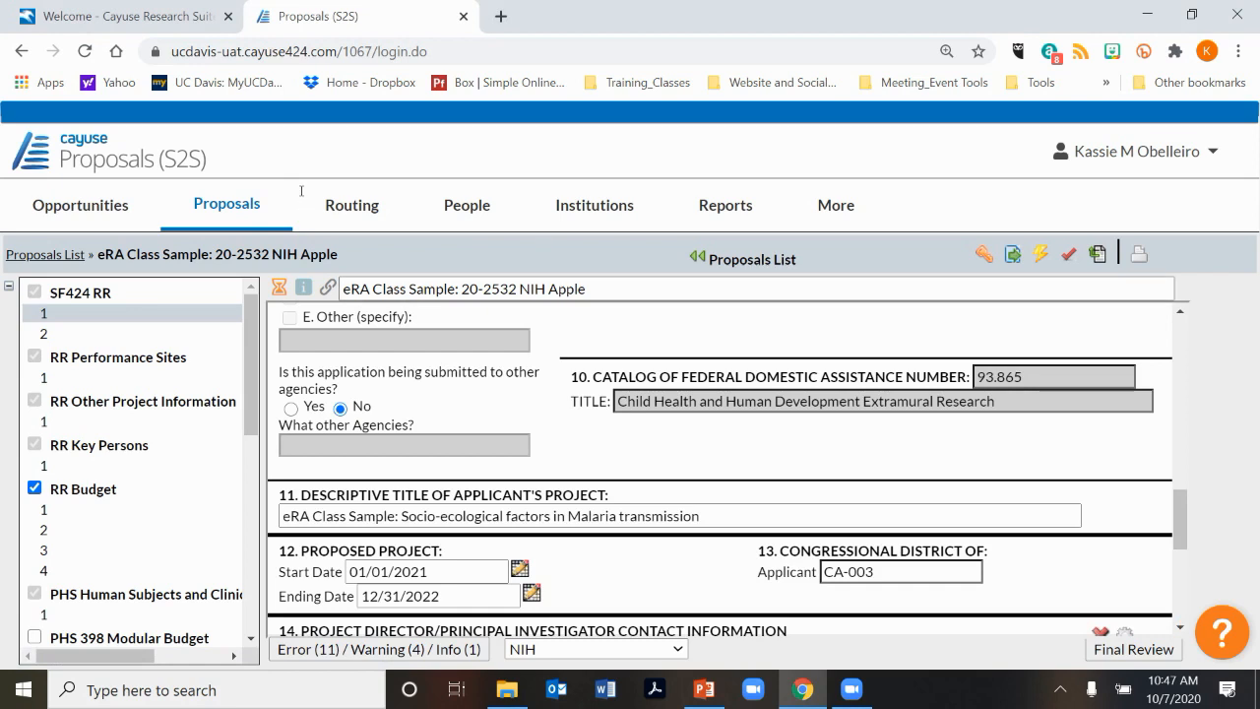
# Step: Highlight the number 20-2532 in the proposal name and examine the applicant, contact person, application type and federal agency sections of SF424 RR page 1
pyautogui.moveTo(519, 289); pyautogui.dragTo(460, 288)
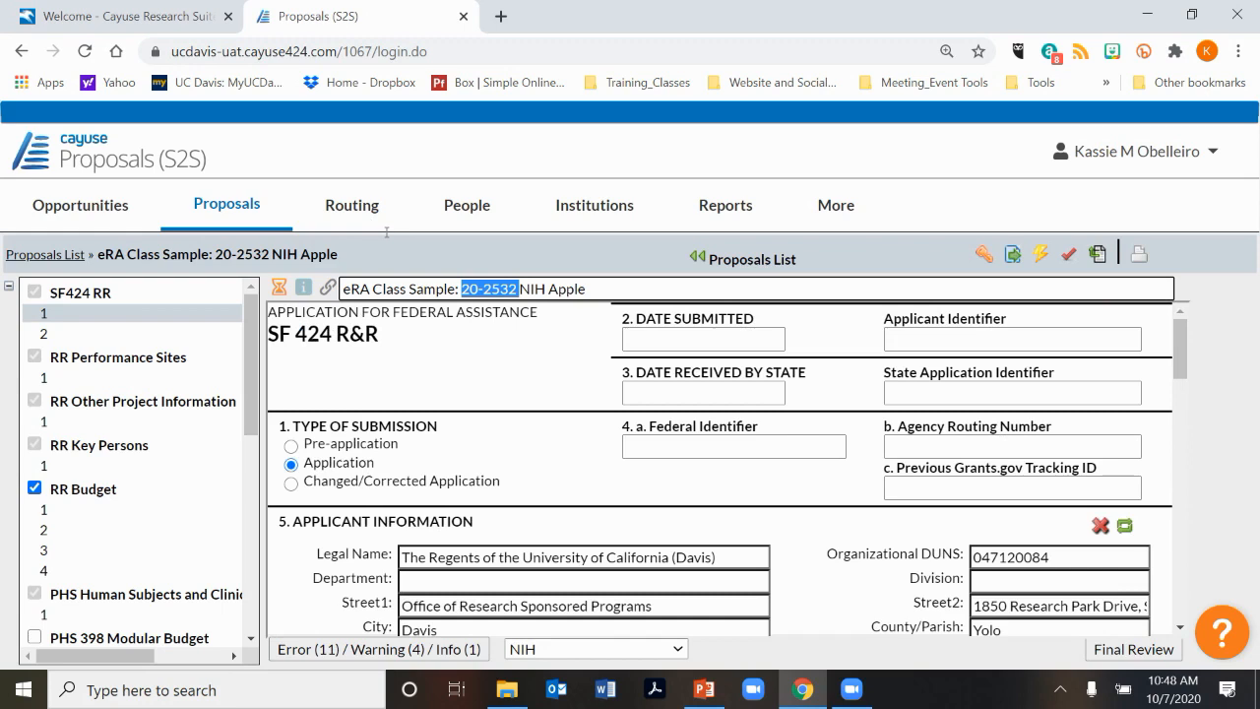
pyautogui.click(336, 230)
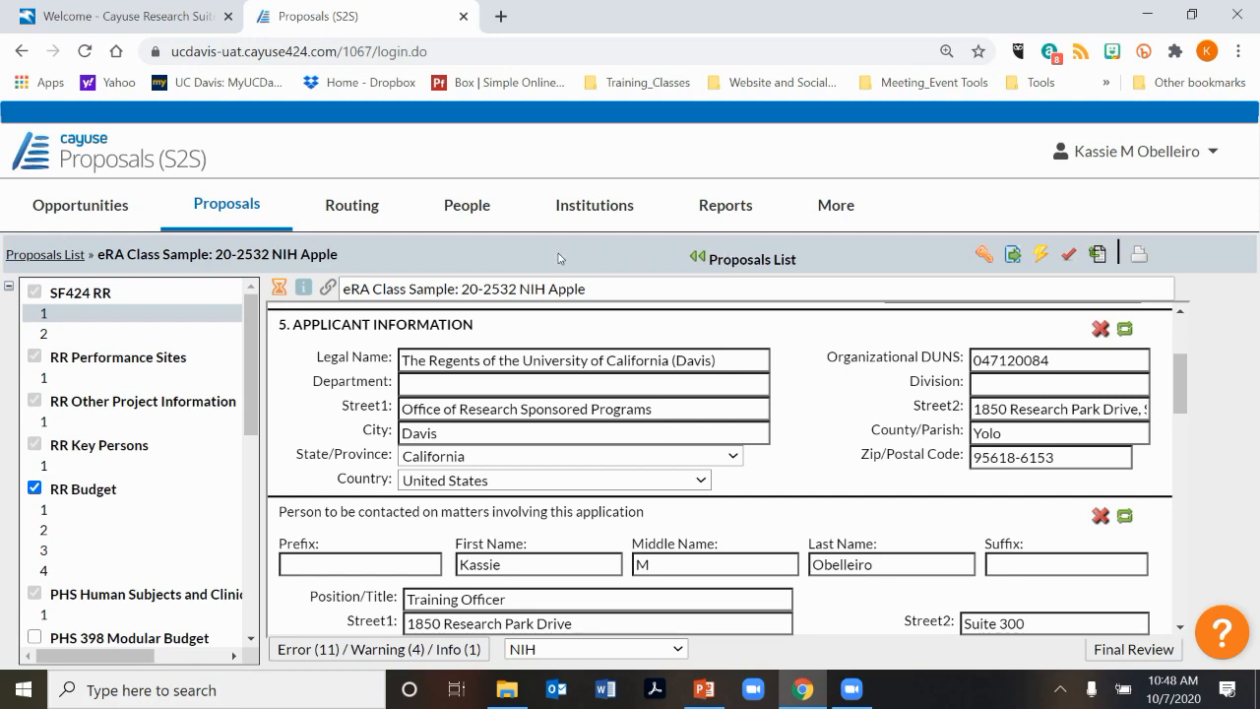
pyautogui.scroll(-2, 558, 254)
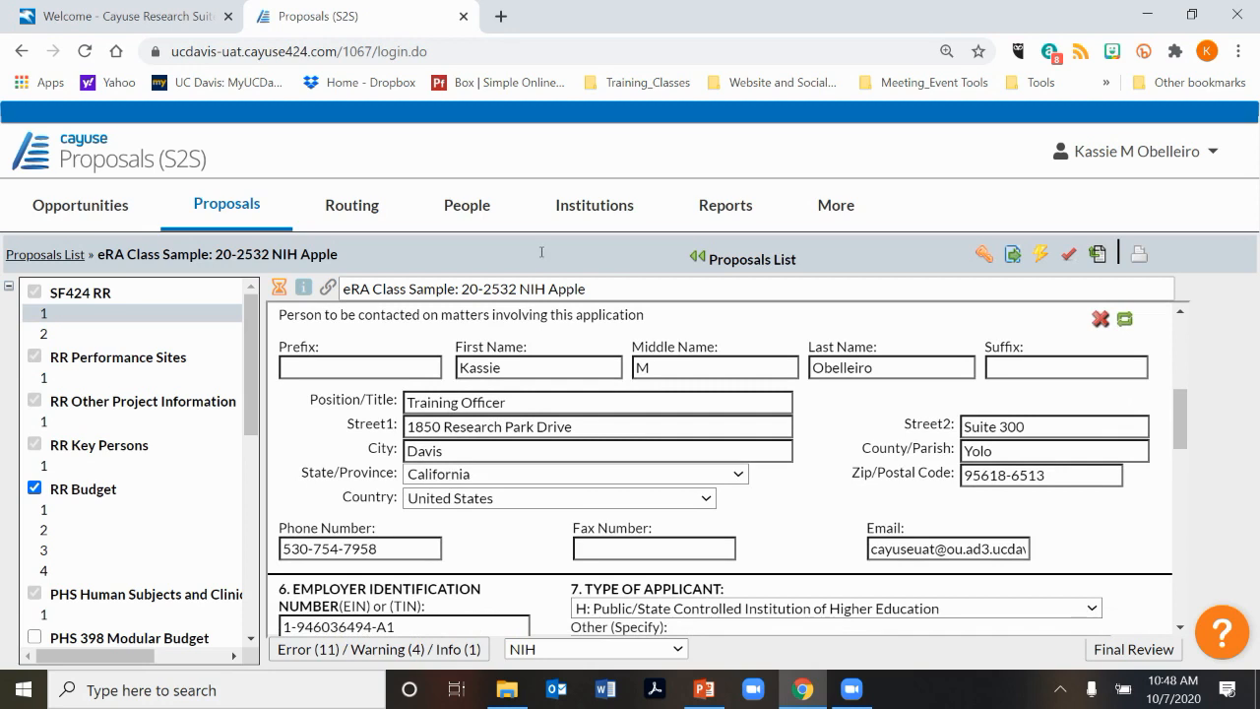
pyautogui.scroll(-2, 541, 254)
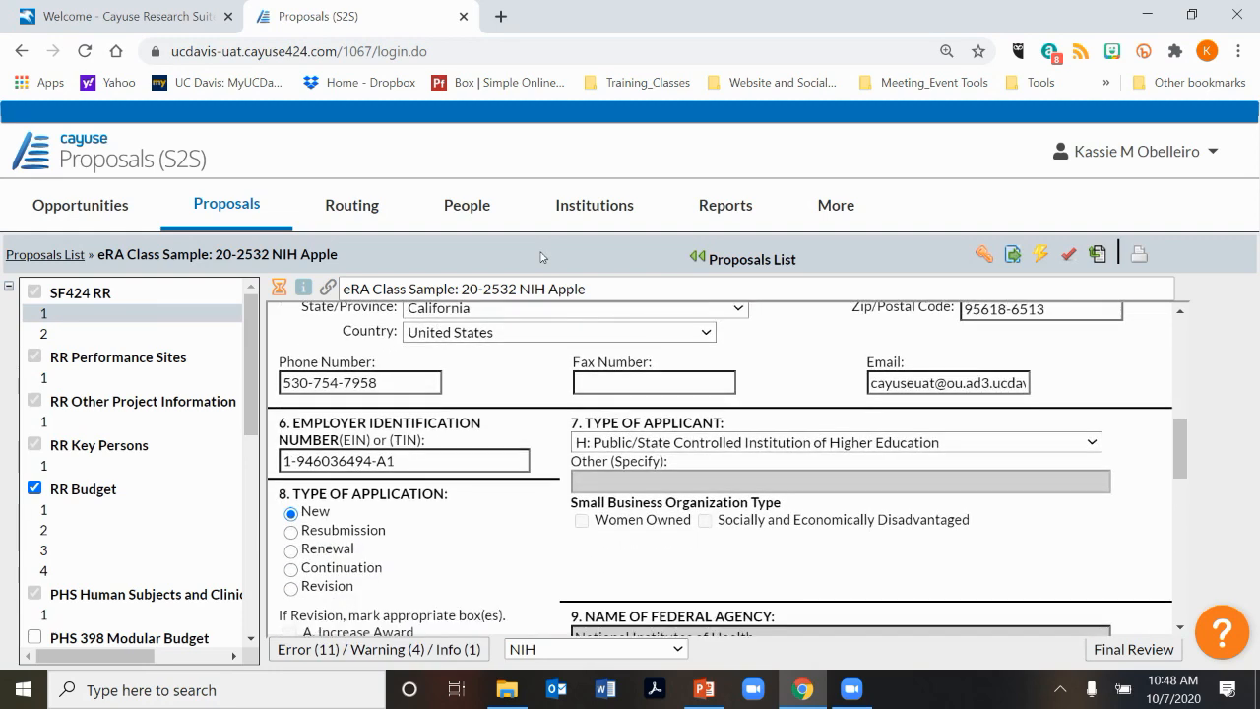
pyautogui.scroll(-1, 540, 257)
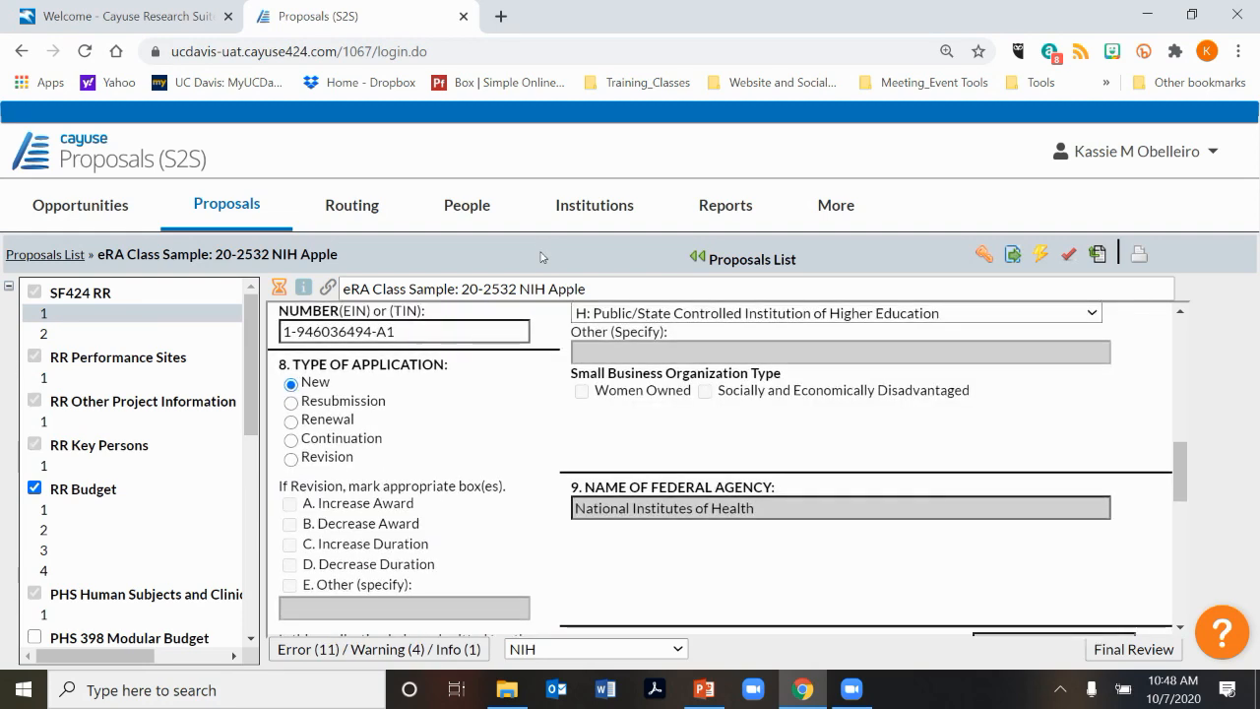
pyautogui.scroll(1, 541, 257)
pyautogui.scroll(-1, 468, 289)
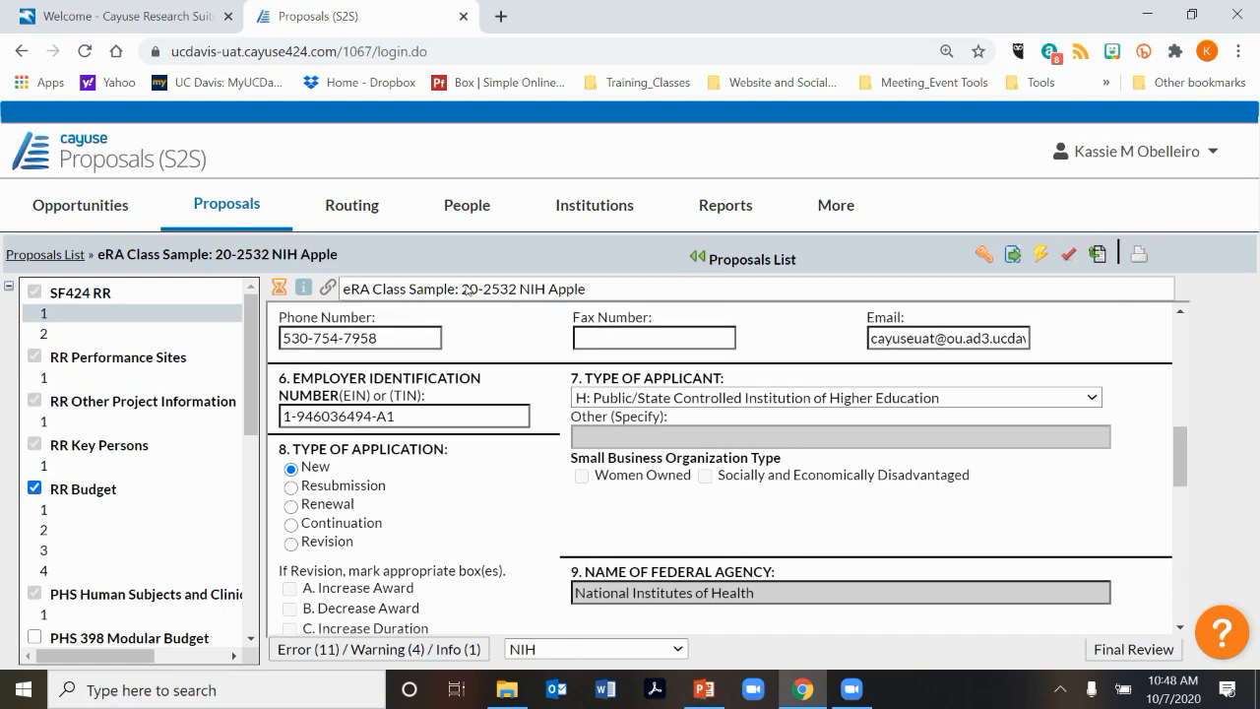
pyautogui.scroll(-1, 469, 290)
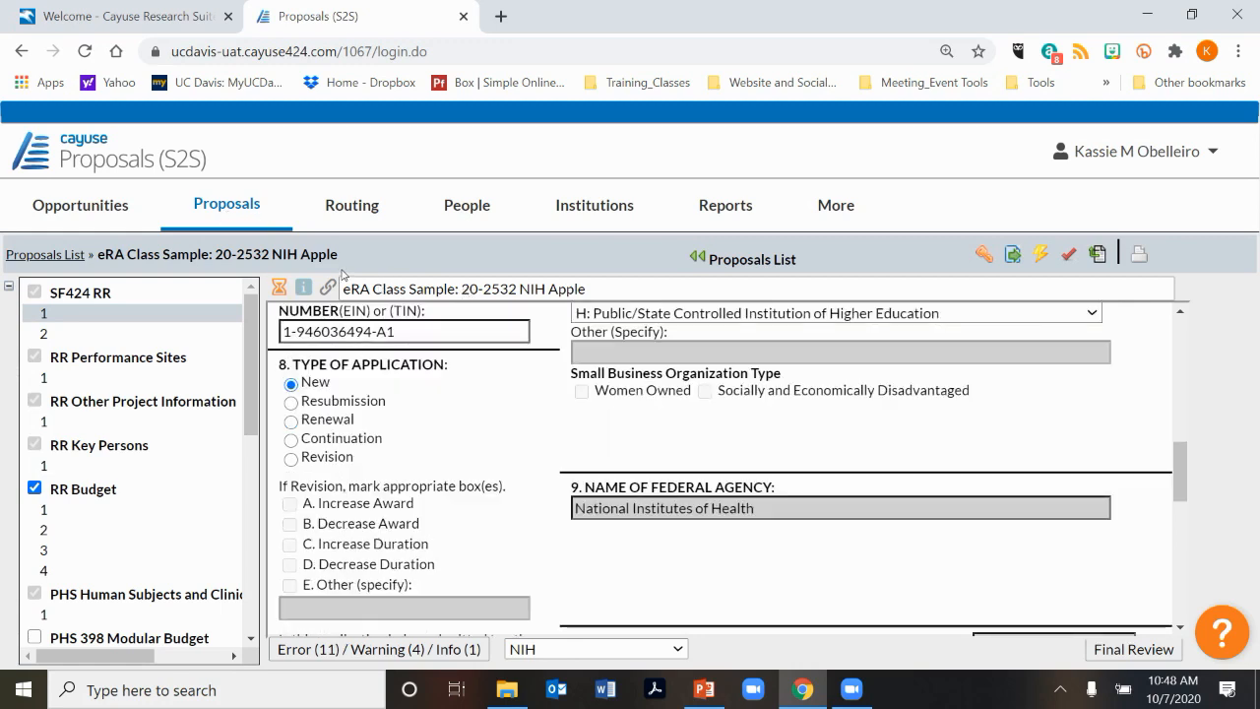
pyautogui.scroll(1, 345, 277)
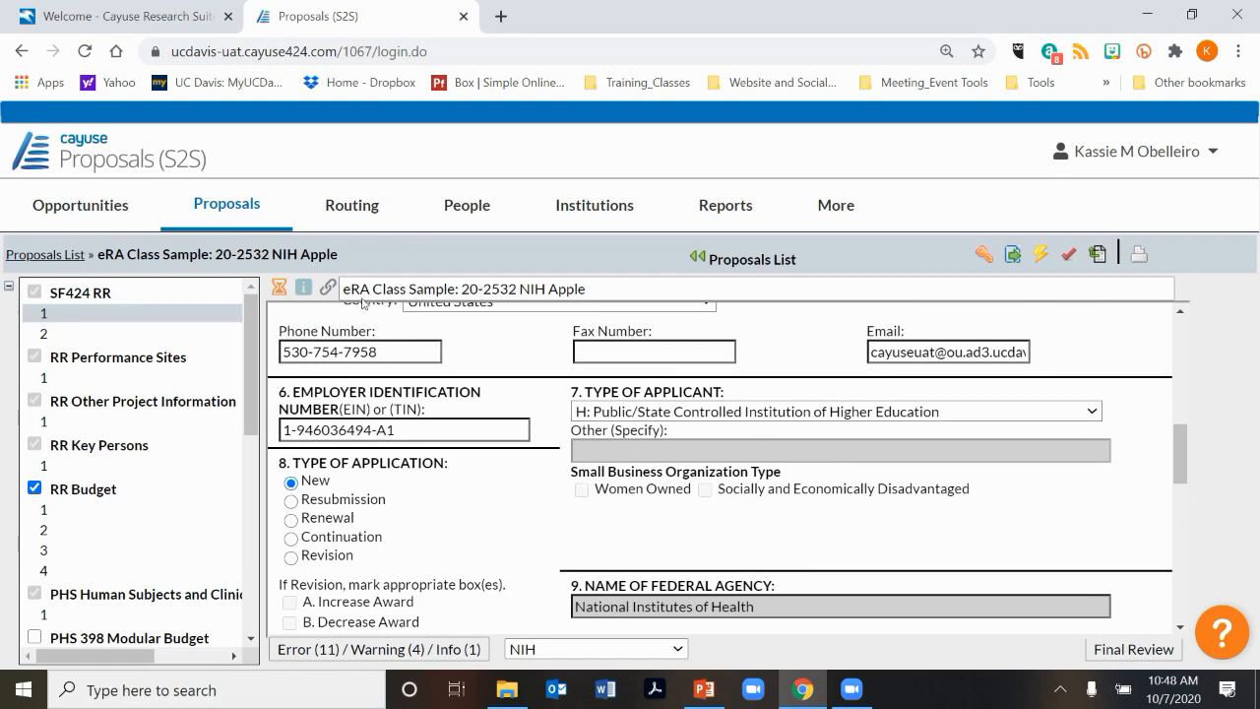
pyautogui.scroll(-1, 364, 304)
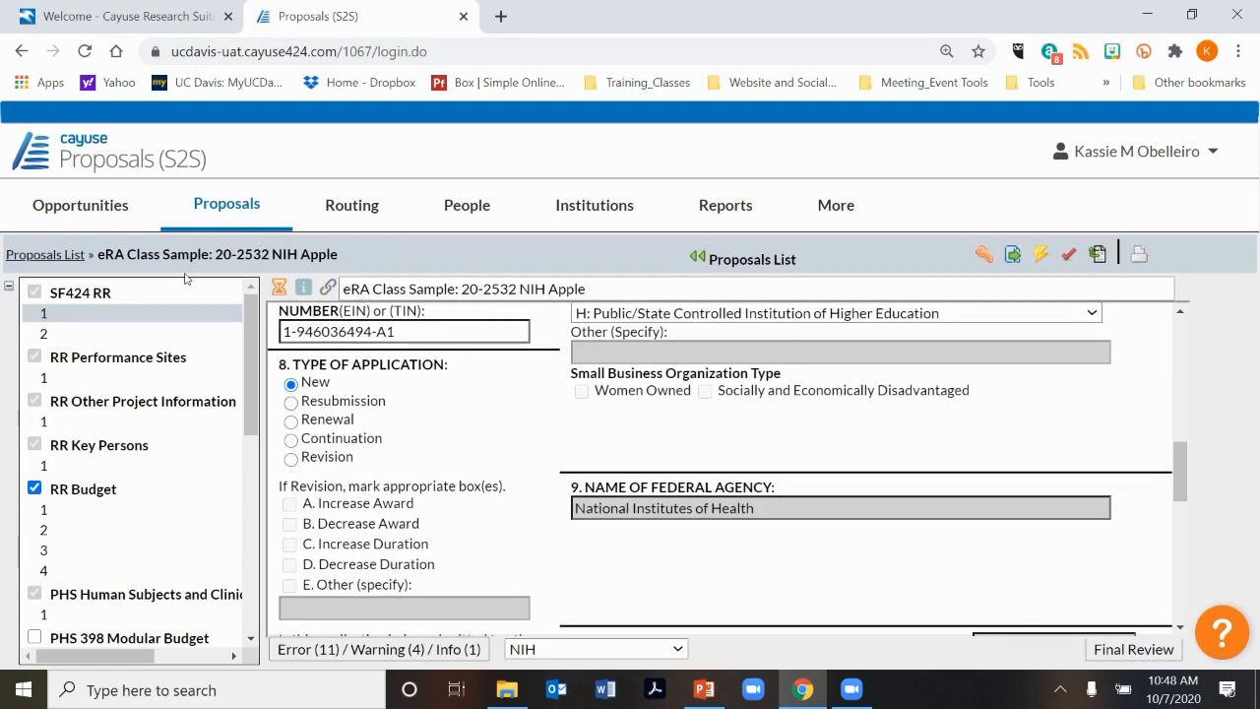
pyautogui.scroll(-1, 222, 272)
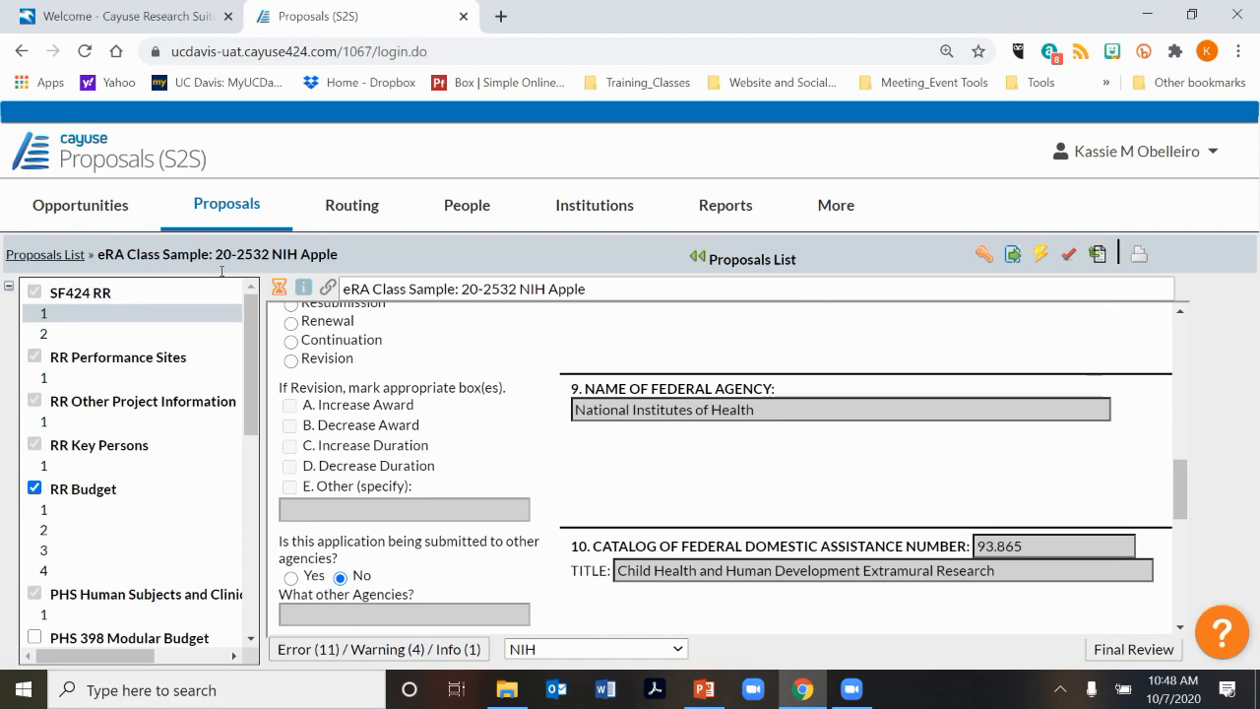
# Step: Examine the project title, highlighting "Socio-ecological factors in Malaria transmission", plus the proposed project dates and the principal investigator's contact information on SF424 RR page 1
pyautogui.scroll(-2, 221, 272)
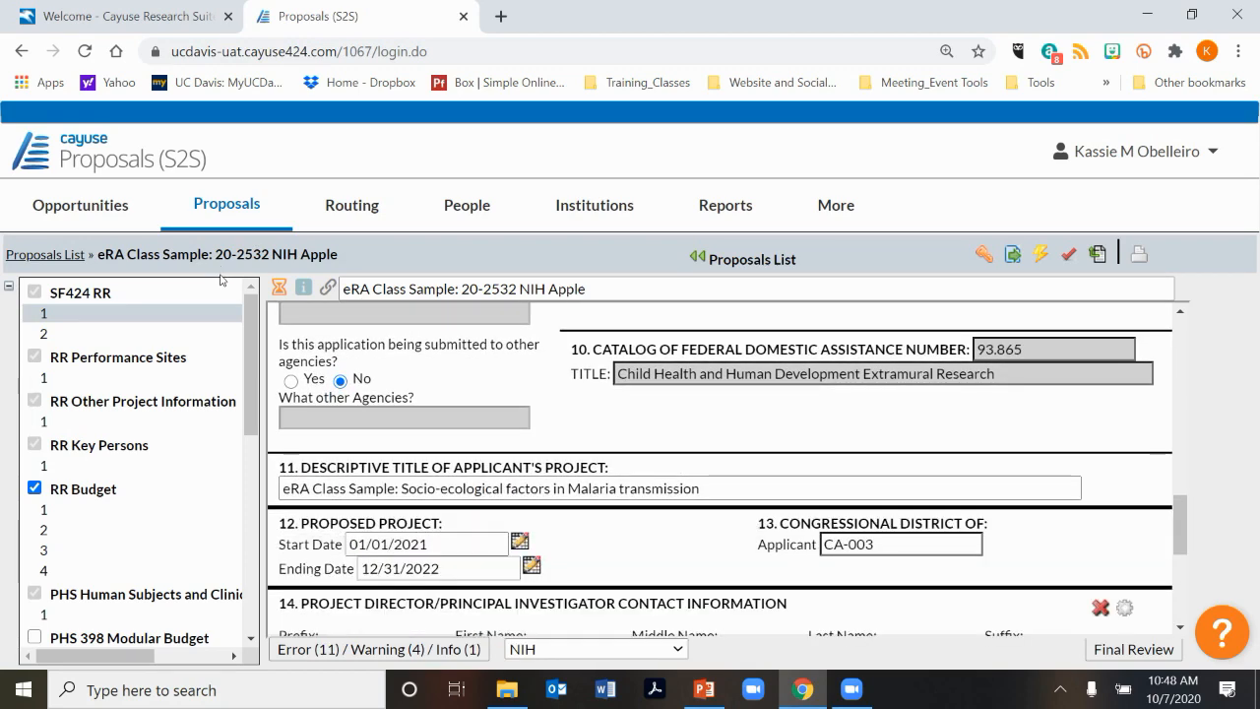
pyautogui.scroll(-1, 221, 269)
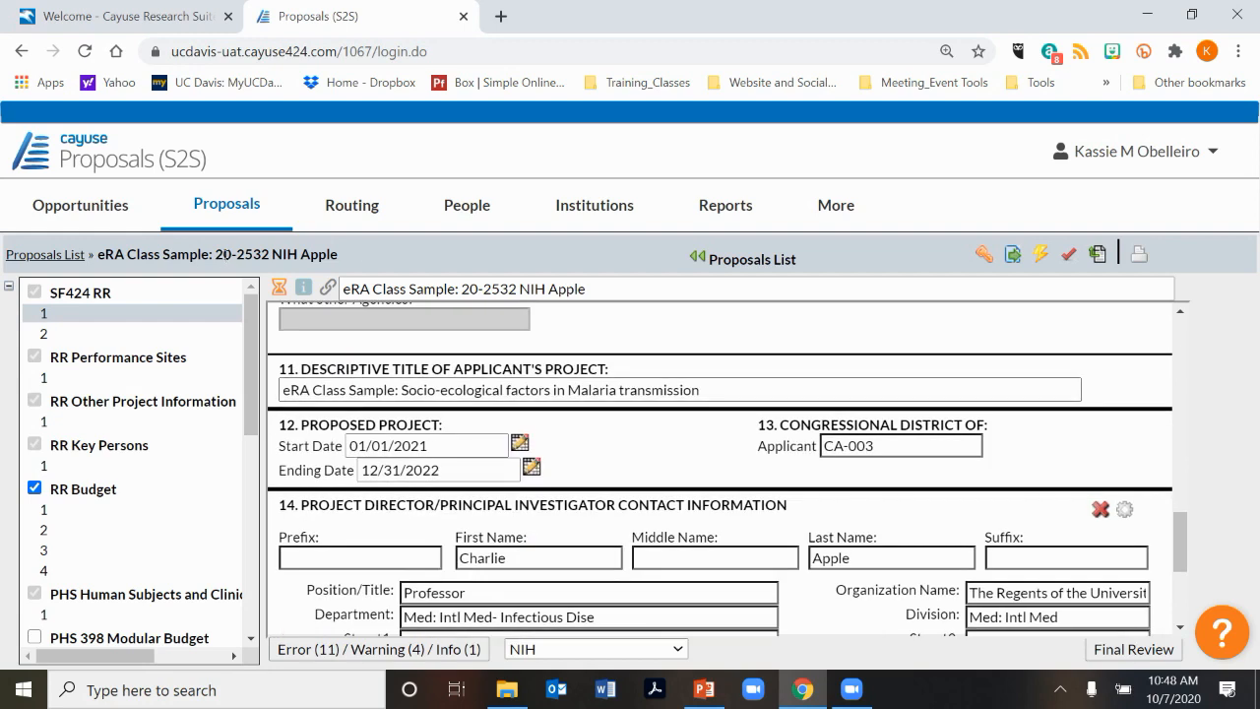
pyautogui.moveTo(701, 390); pyautogui.dragTo(399, 389)
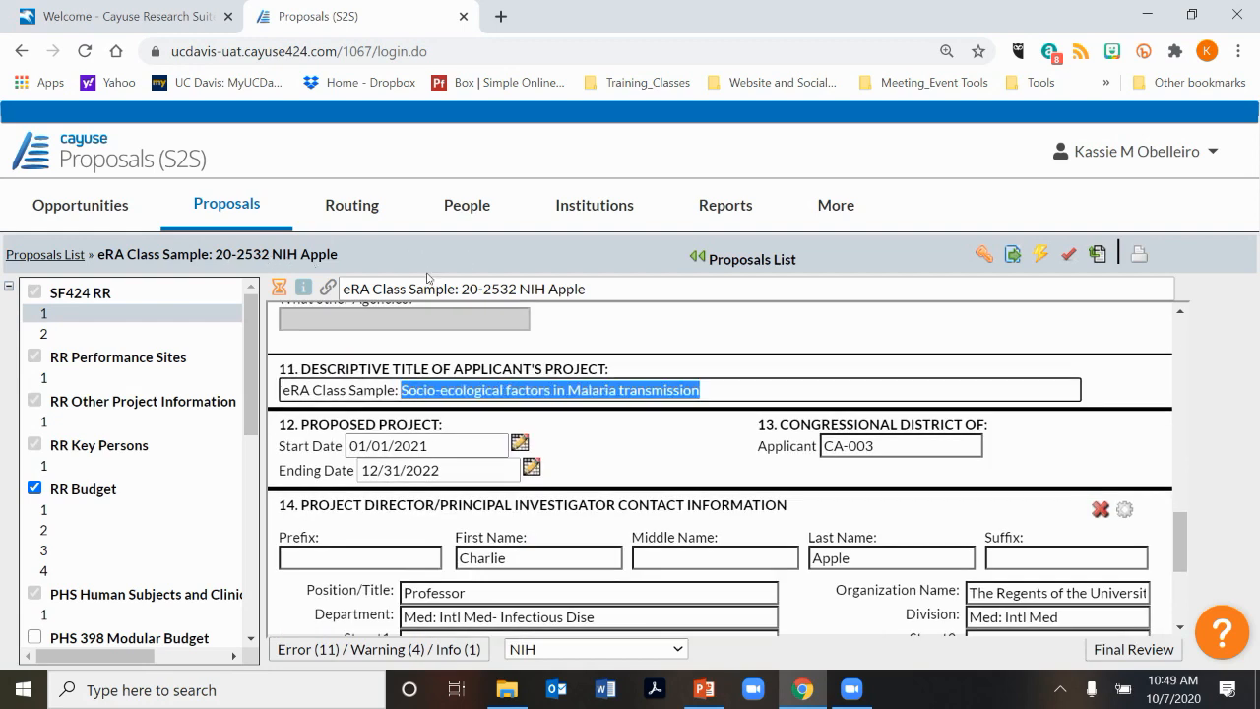
pyautogui.scroll(-1, 429, 278)
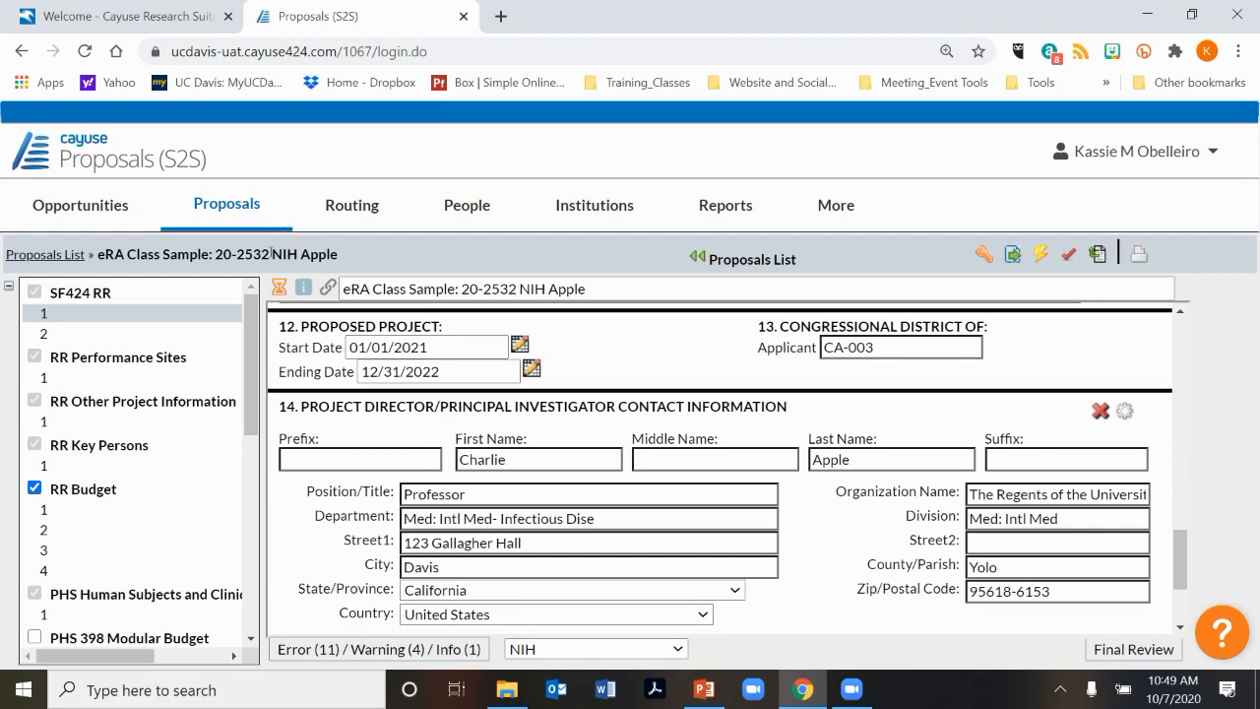
pyautogui.scroll(-1, 272, 254)
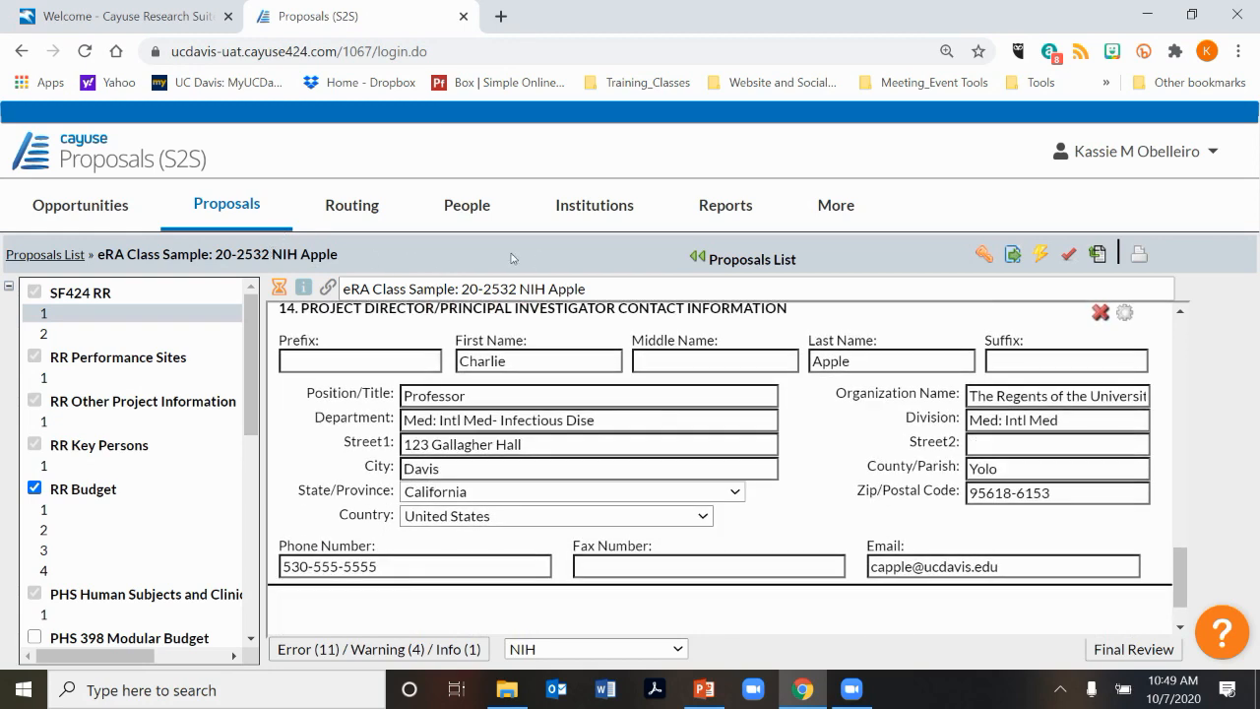
pyautogui.scroll(-1, 547, 258)
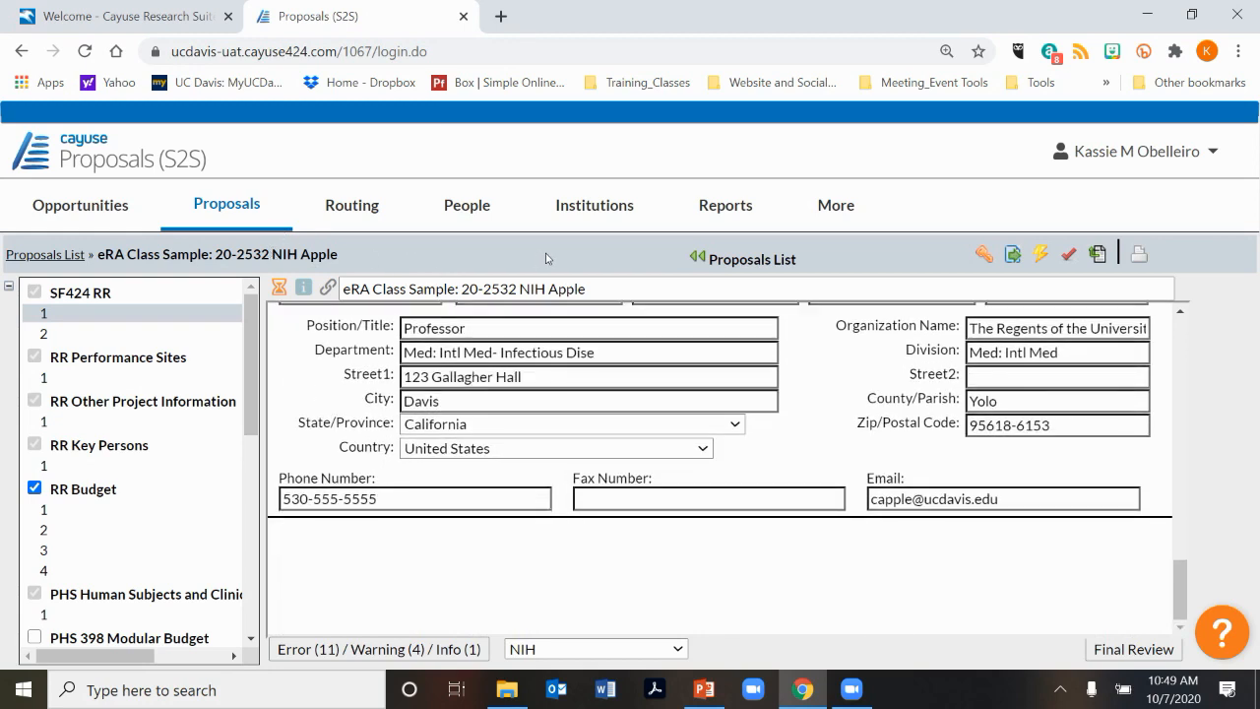
pyautogui.scroll(8, 546, 258)
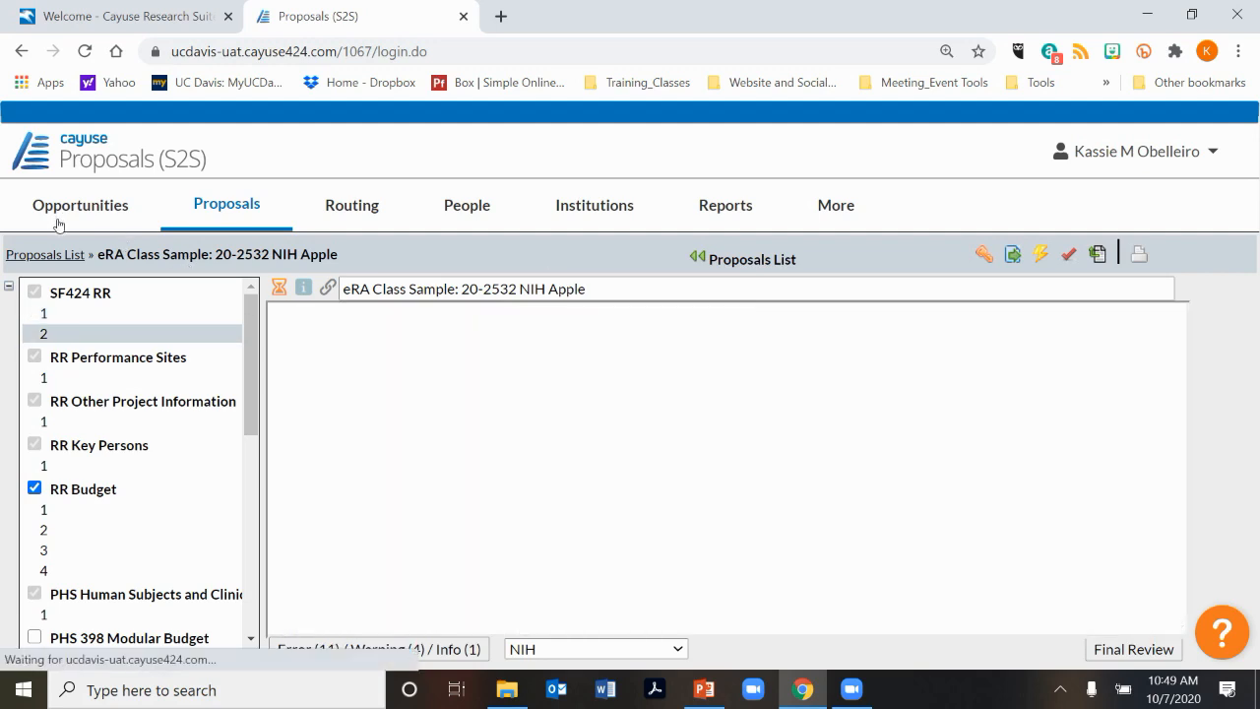
# Step: Examine SF424 RR page 2, covering estimated project funding, executive order review, certification agreement, authorized representative, and the pre-application and cover letter attachments
pyautogui.scroll(5, 416, 312)
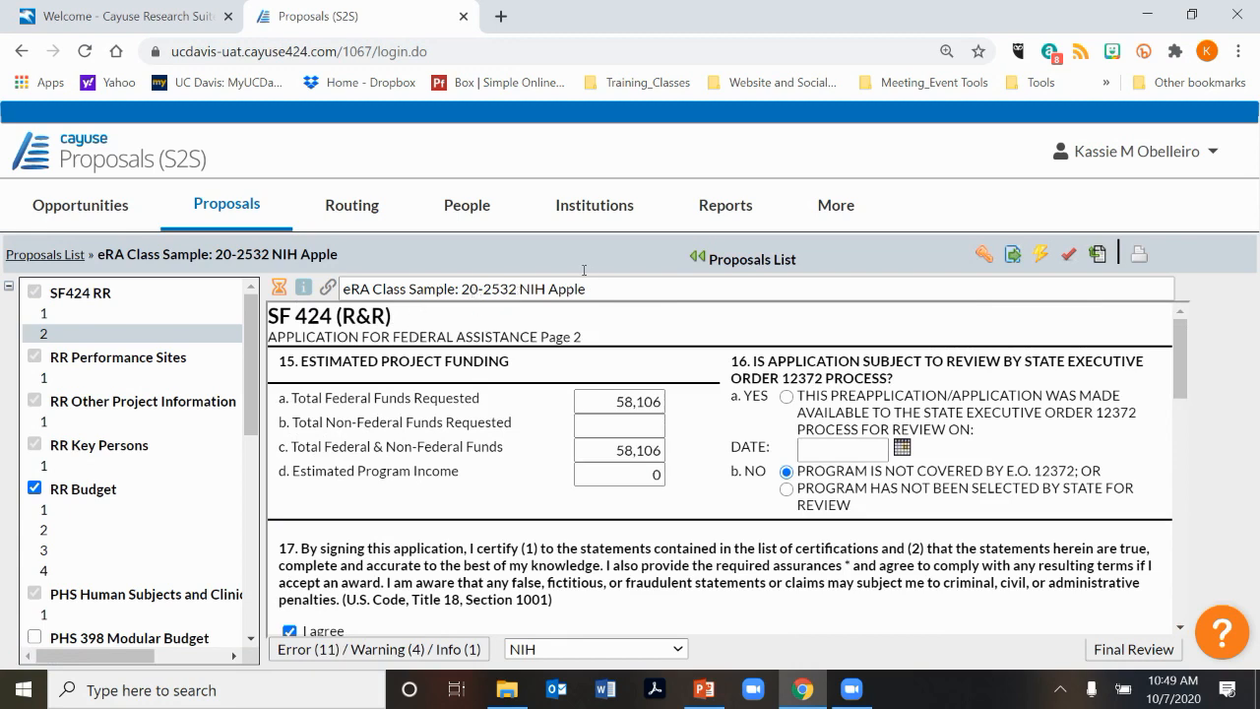
pyautogui.scroll(-1, 583, 269)
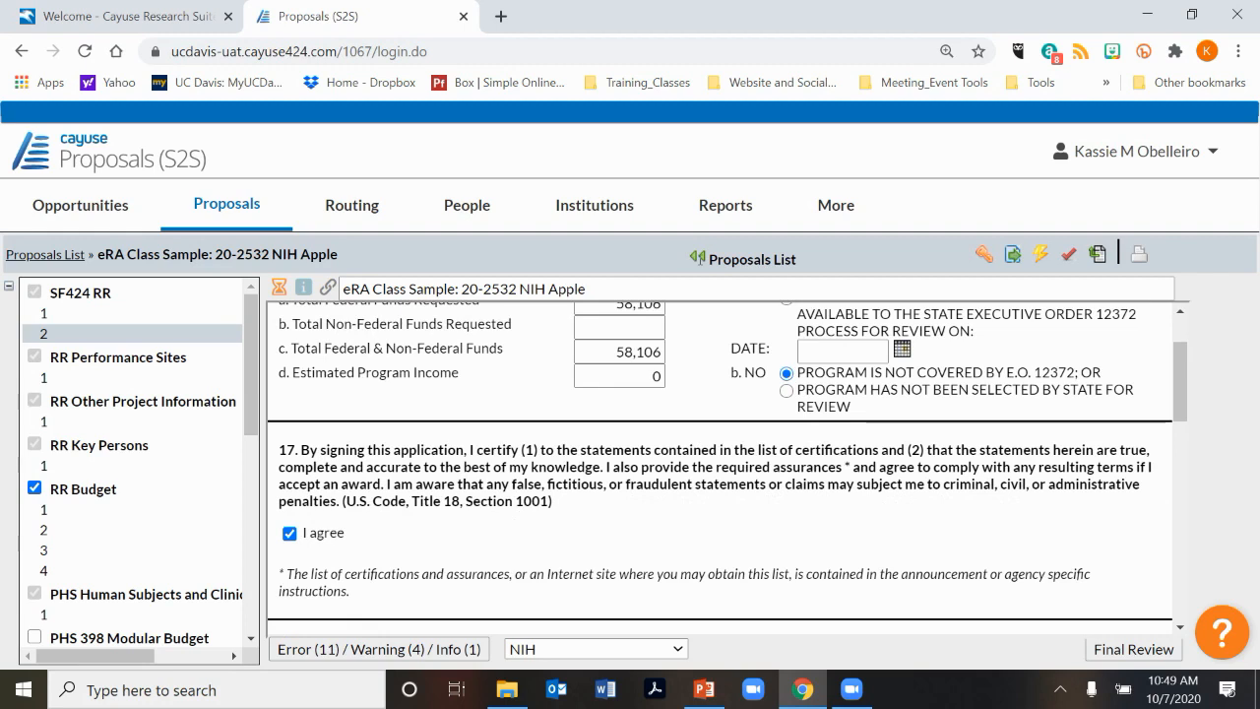
pyautogui.scroll(-1, 554, 271)
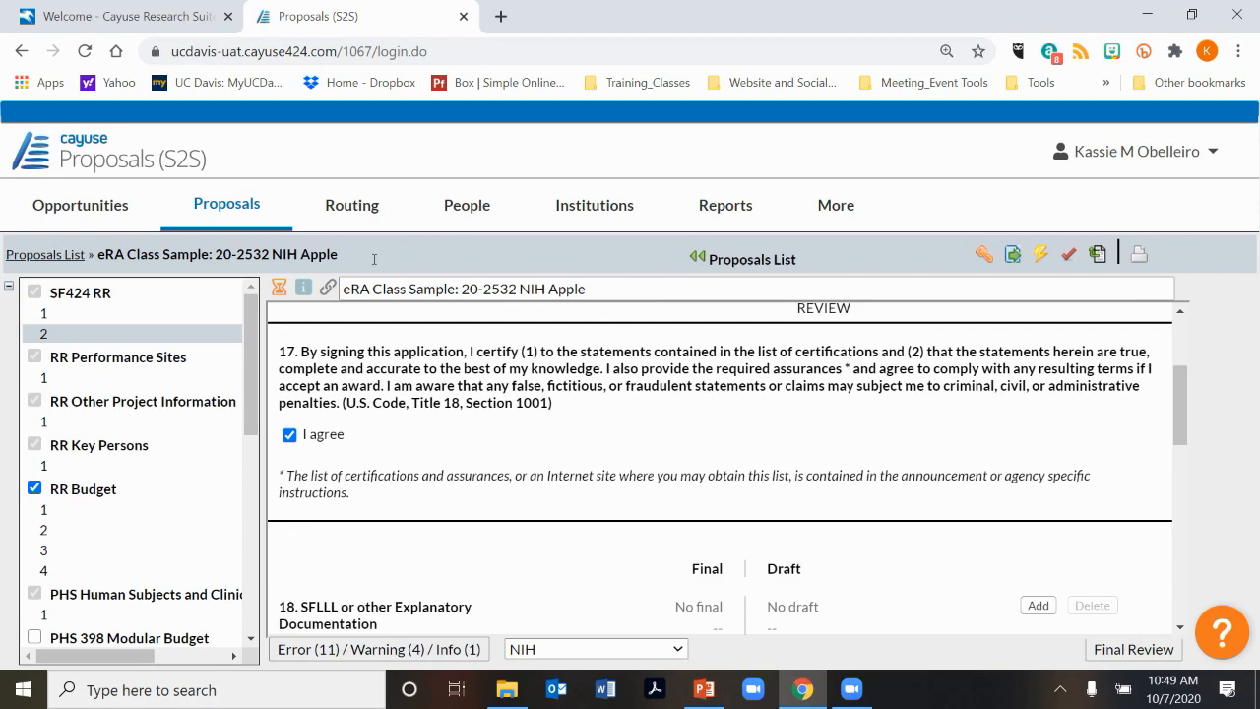
pyautogui.scroll(-3, 374, 259)
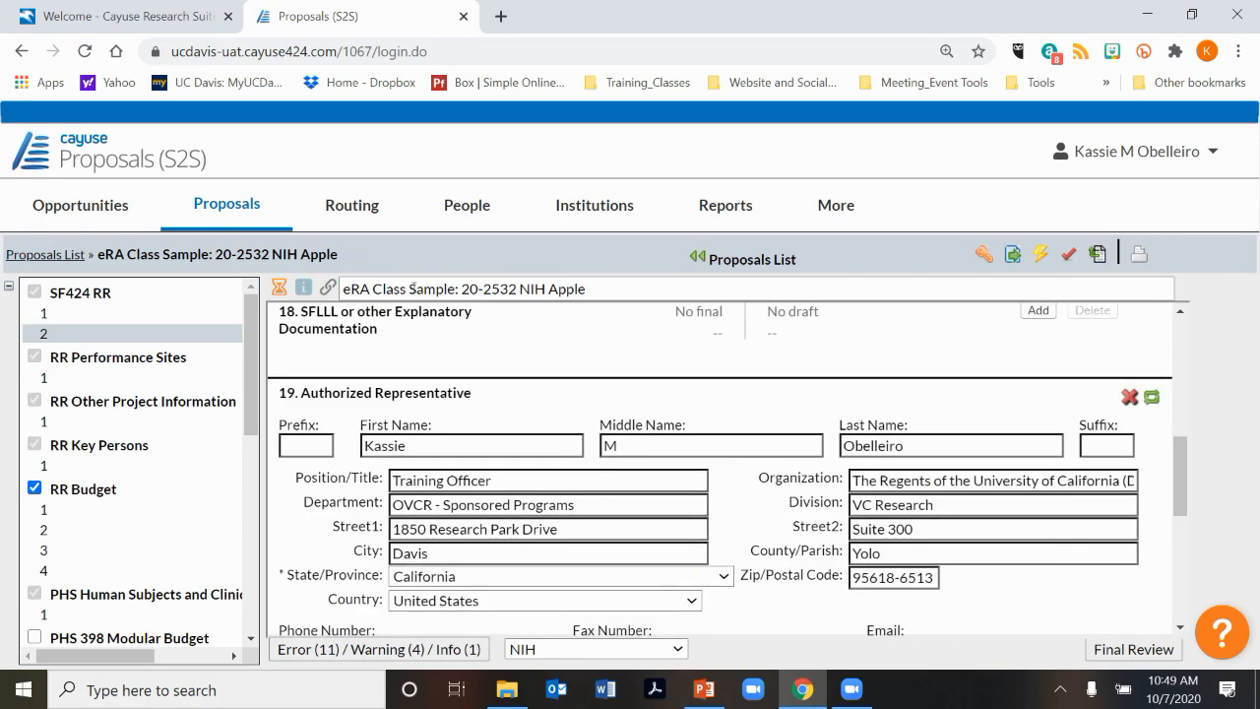
pyautogui.scroll(-1, 414, 288)
pyautogui.scroll(1, 412, 289)
pyautogui.scroll(-1, 413, 289)
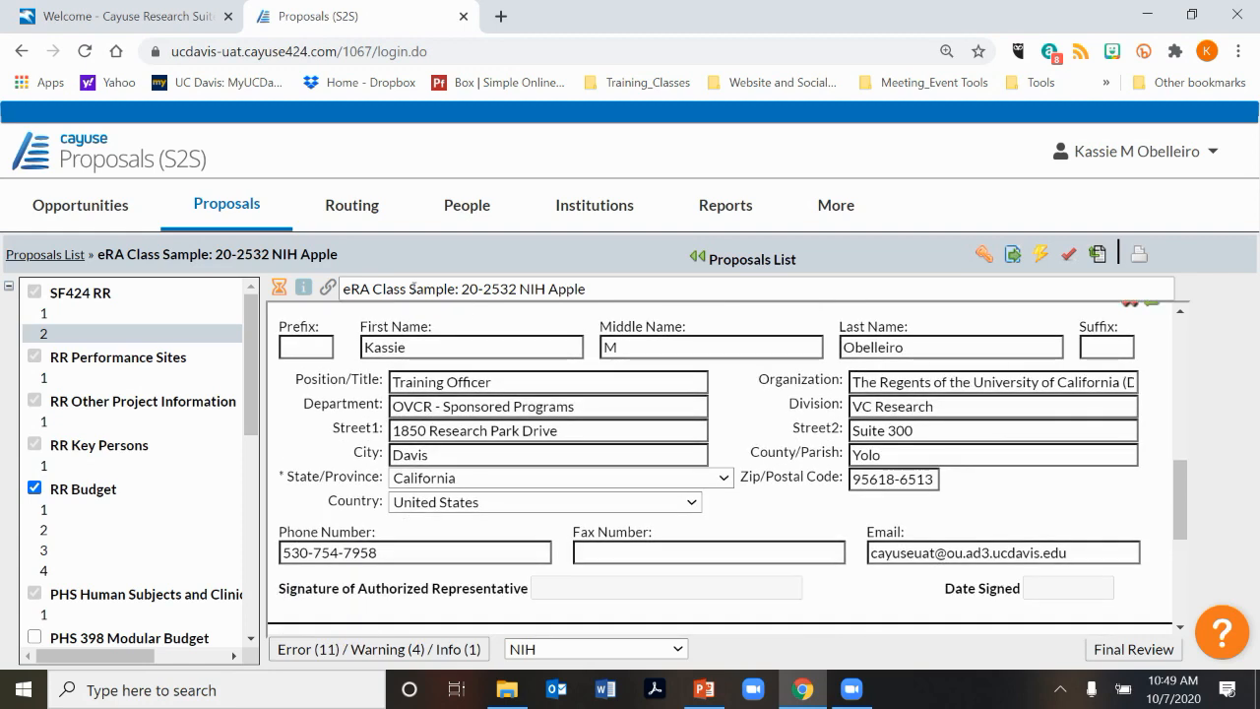
pyautogui.scroll(-2, 413, 289)
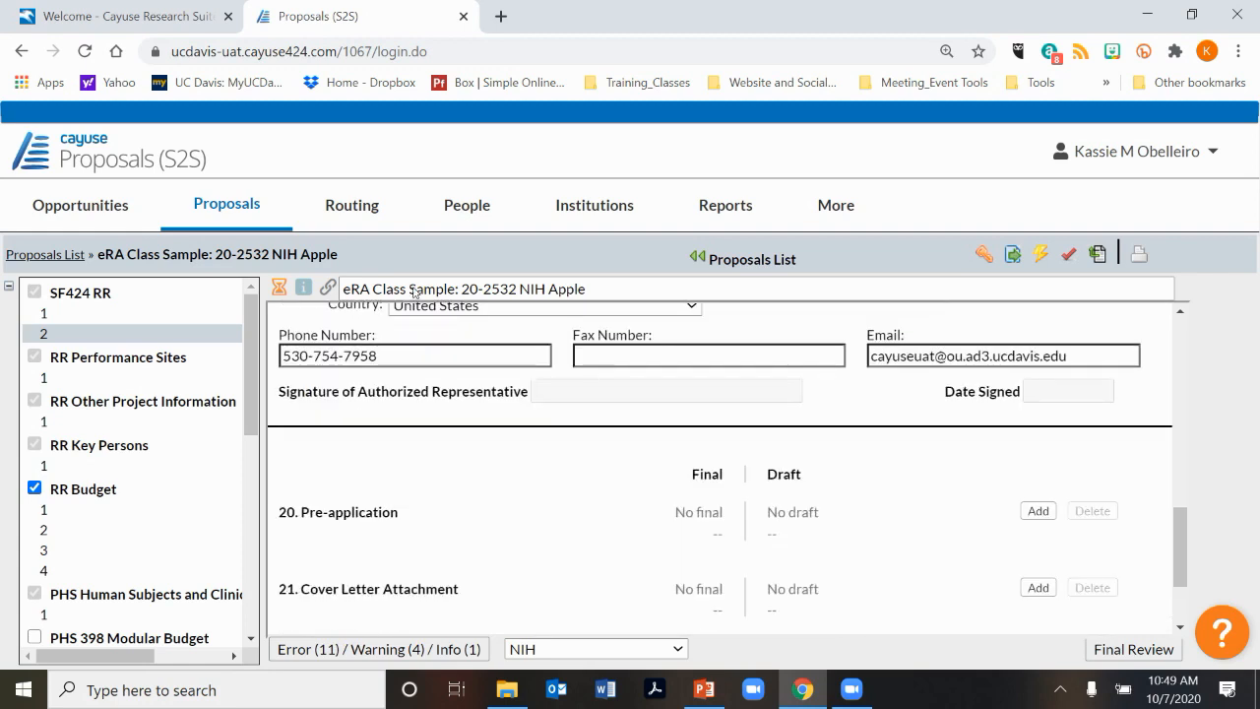
pyautogui.scroll(-1, 415, 291)
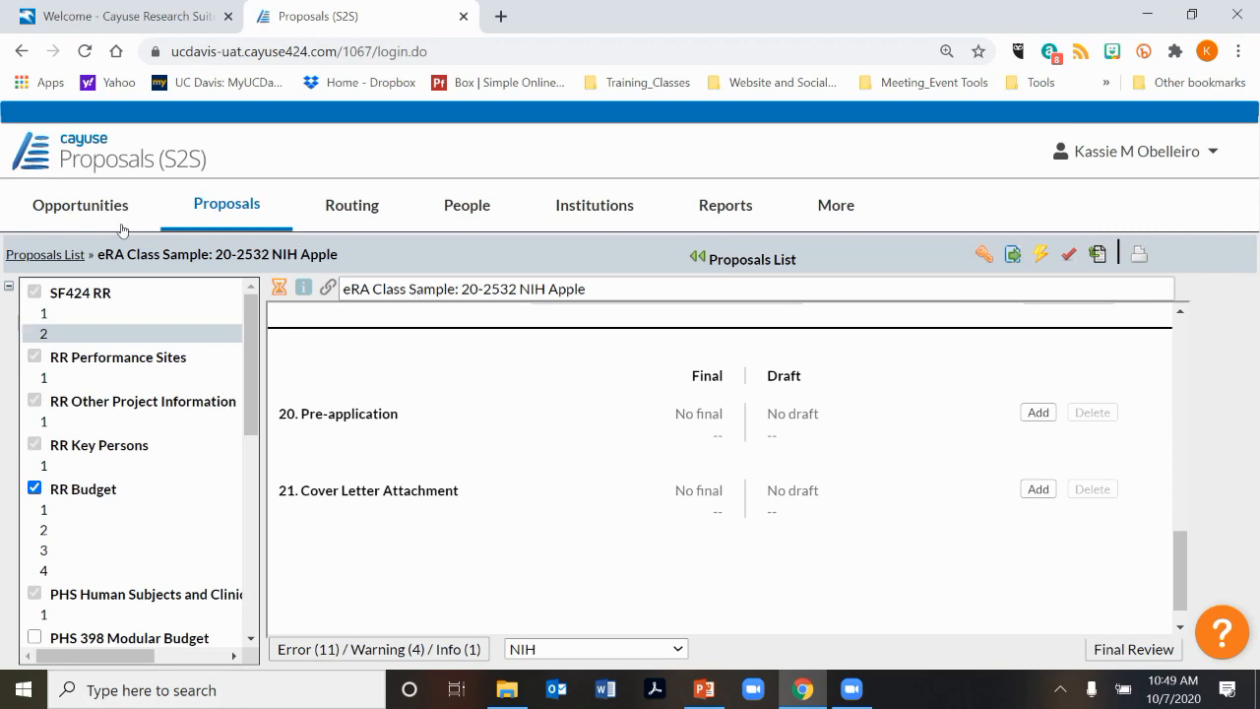
# Step: Open RR Other Project Information page 1 and examine its human subjects, vertebrate animals, environmental impact and international activity answers
pyautogui.click(40, 255)
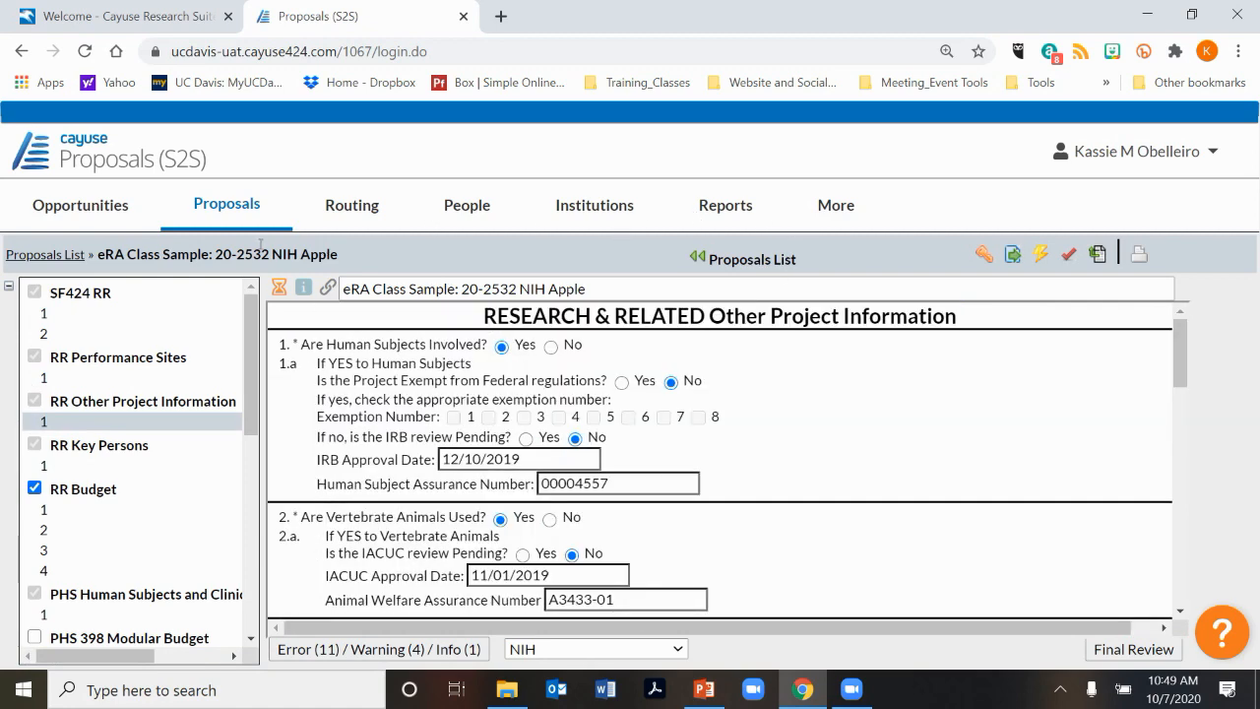
pyautogui.scroll(-1, 332, 286)
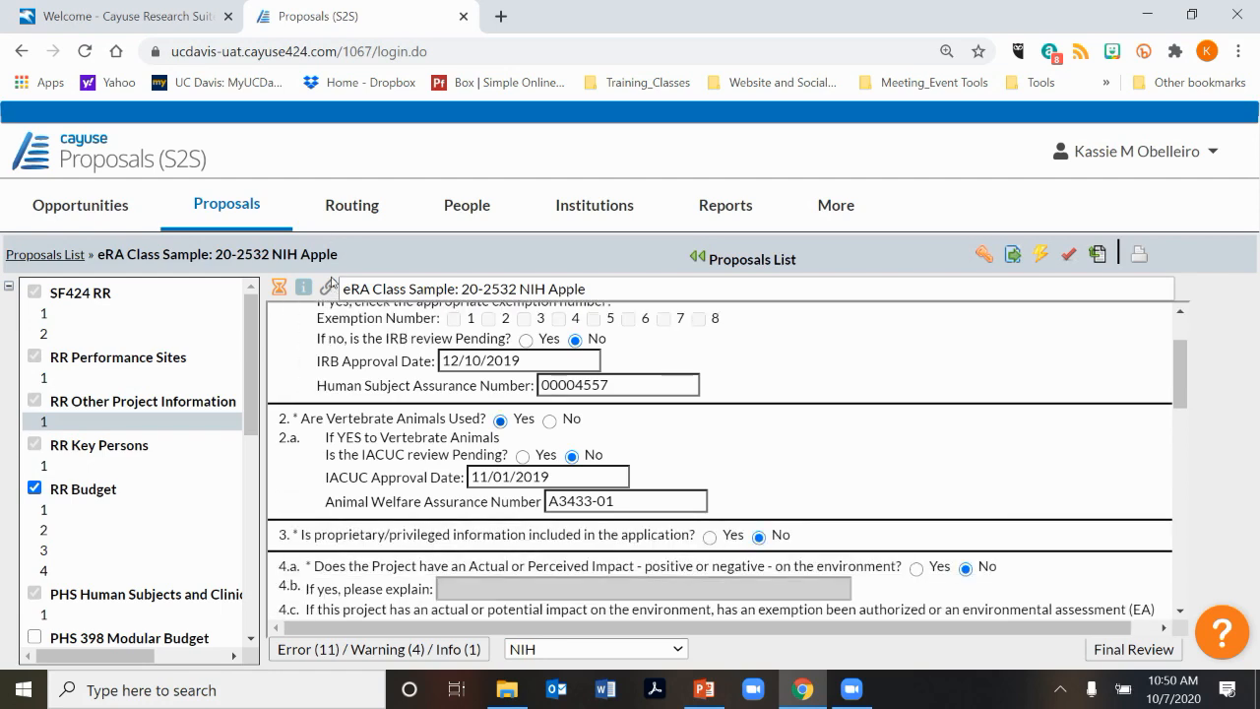
pyautogui.scroll(-1, 331, 283)
pyautogui.scroll(-1, 335, 281)
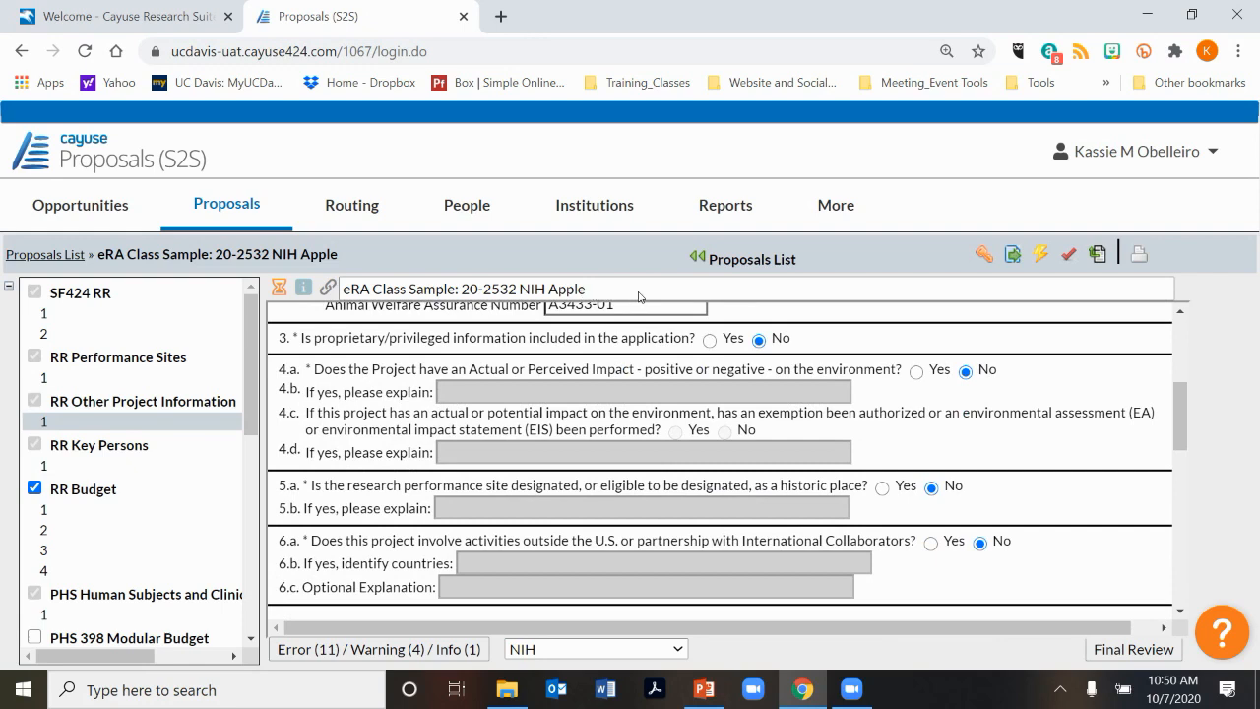
pyautogui.scroll(-1, 638, 296)
pyautogui.scroll(-2, 639, 292)
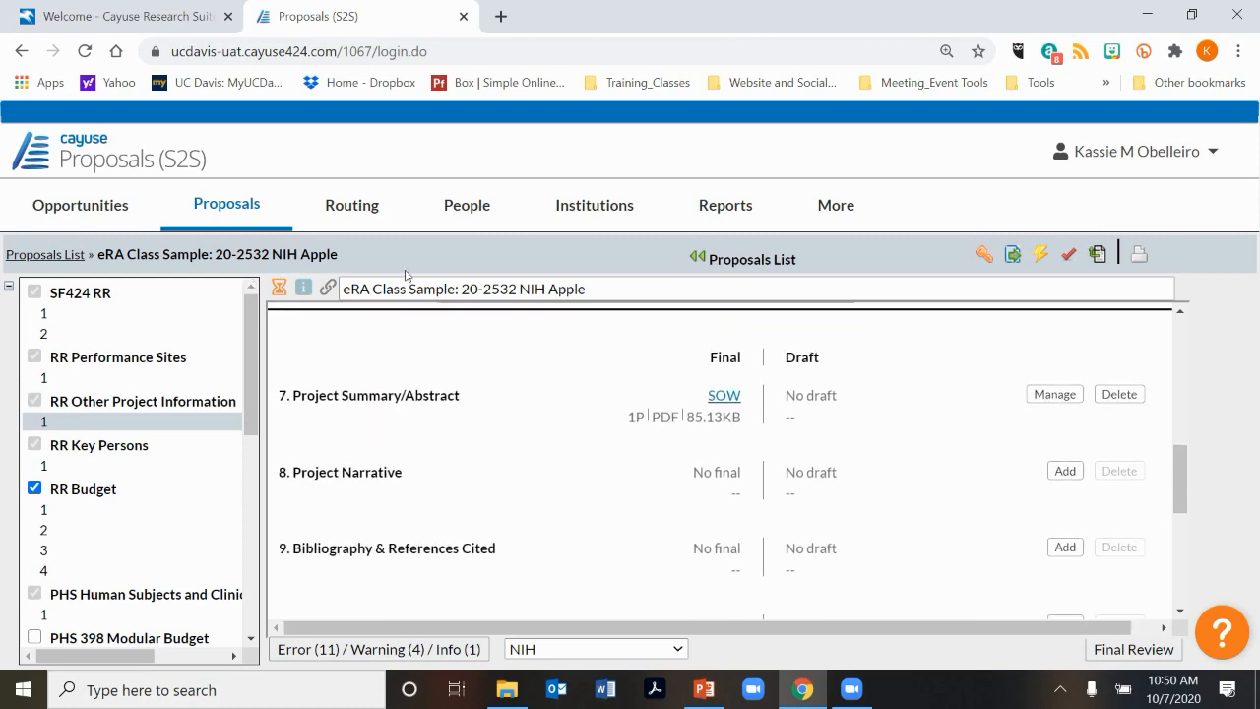
# Step: Delete the existing Project Summary/Abstract attachment and upload SOW.pdf from Documents as its final submission file
pyautogui.click(1119, 394)
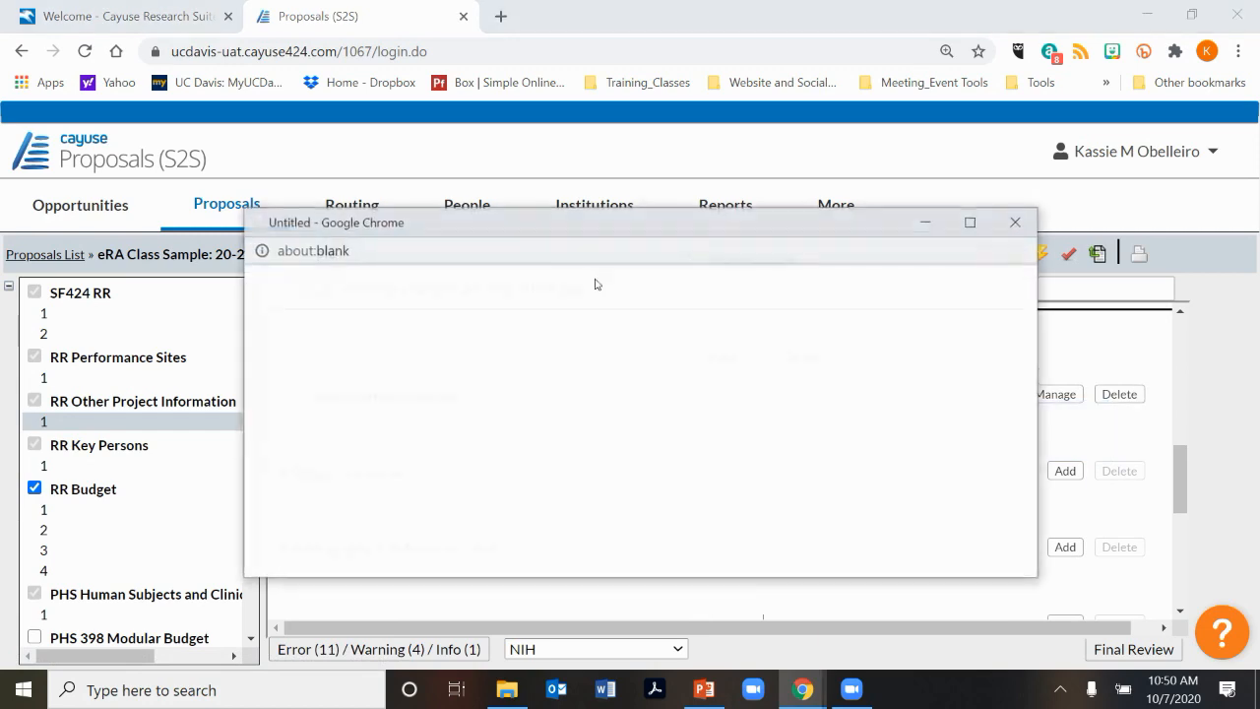
pyautogui.press('Return')
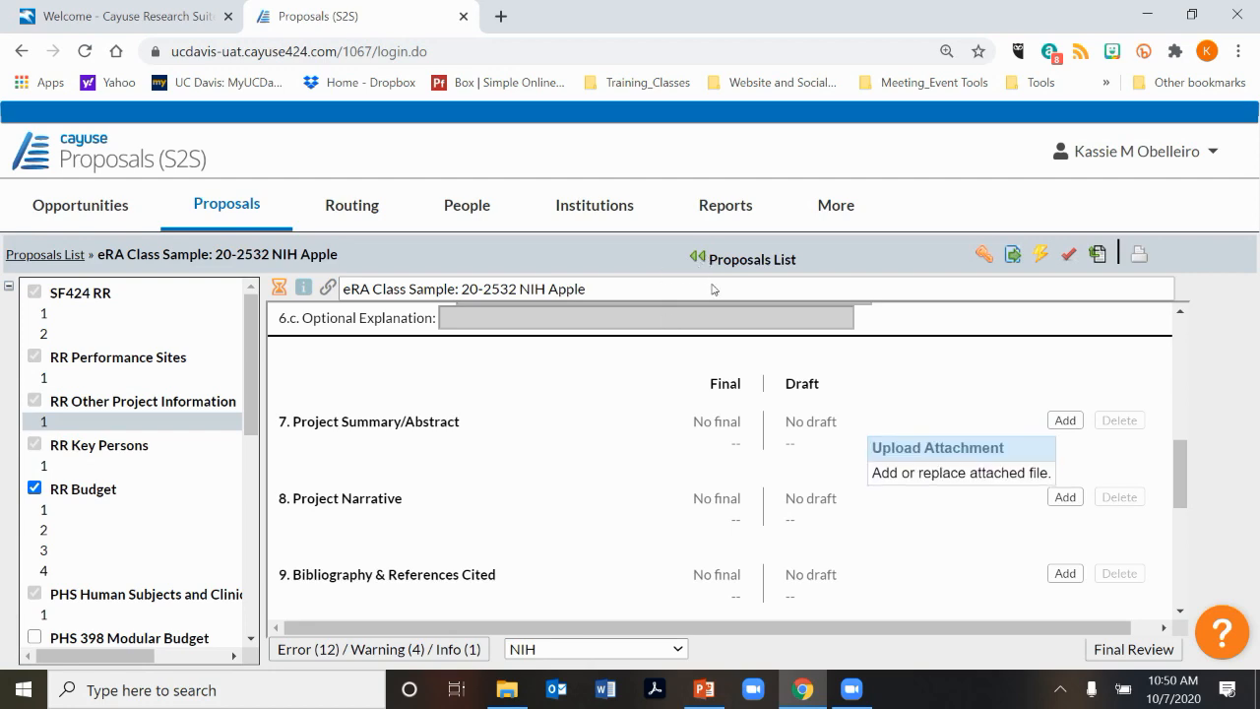
pyautogui.press('Return')
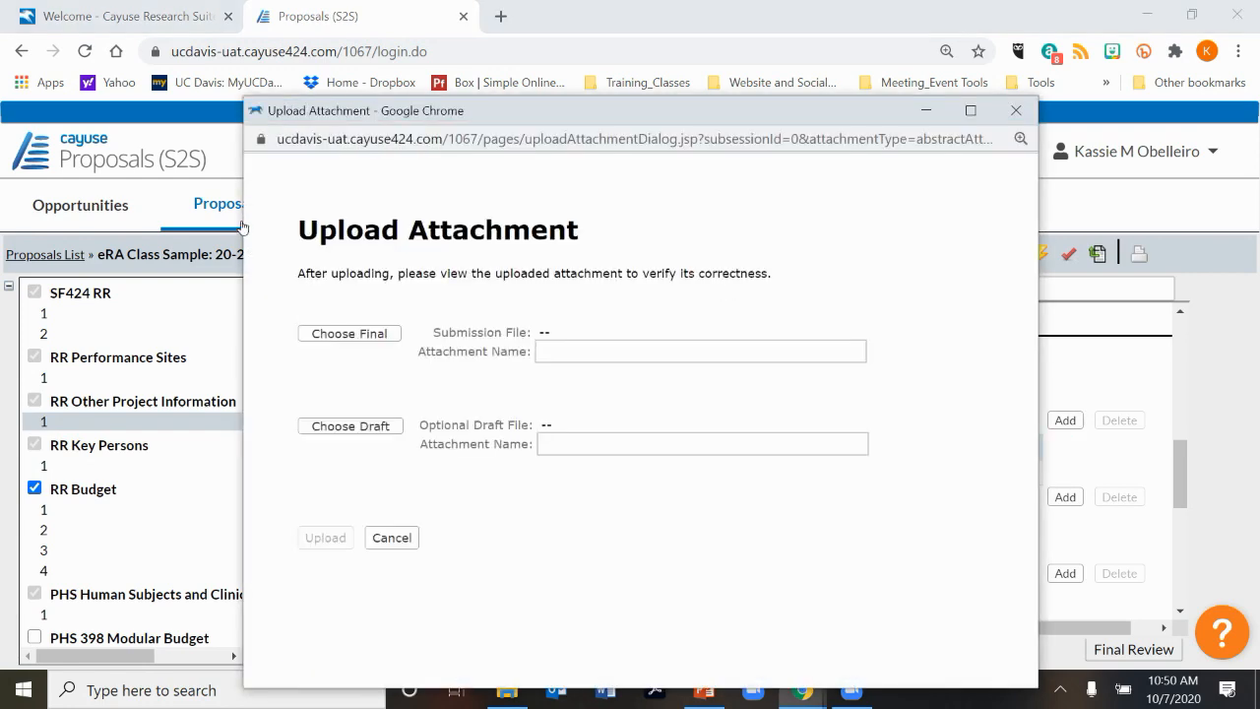
pyautogui.click(349, 332)
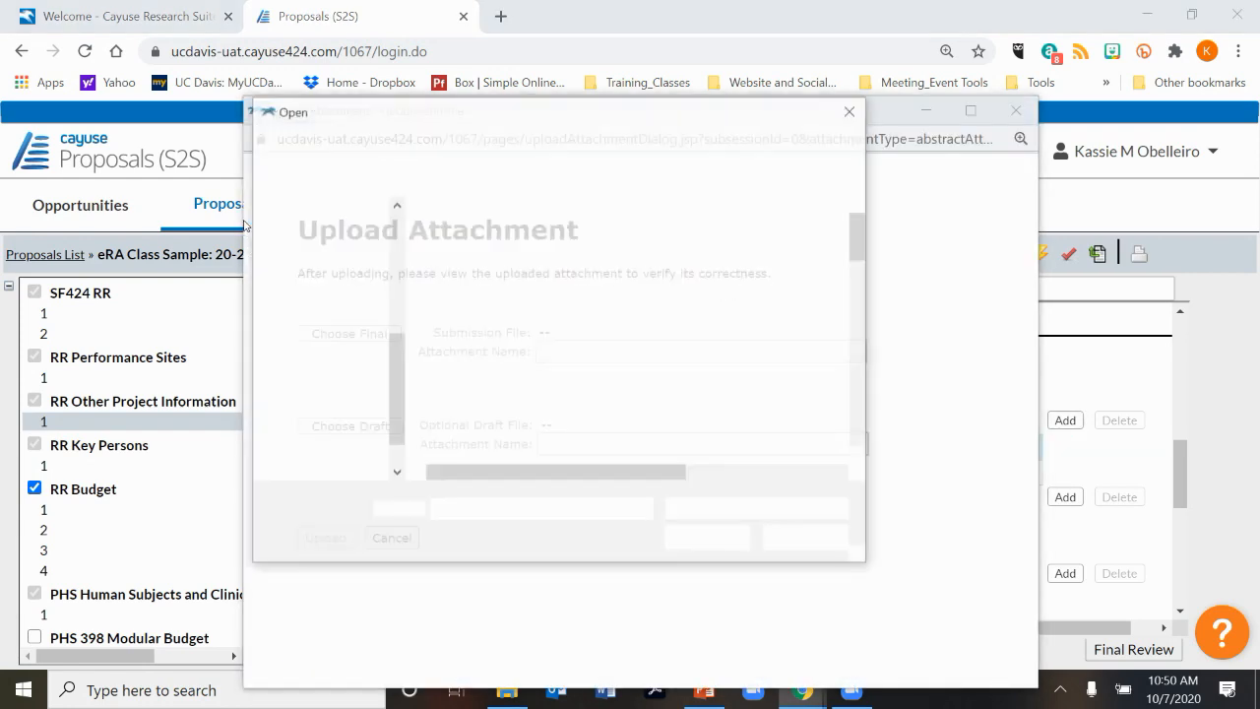
pyautogui.scroll(-3, 500, 369)
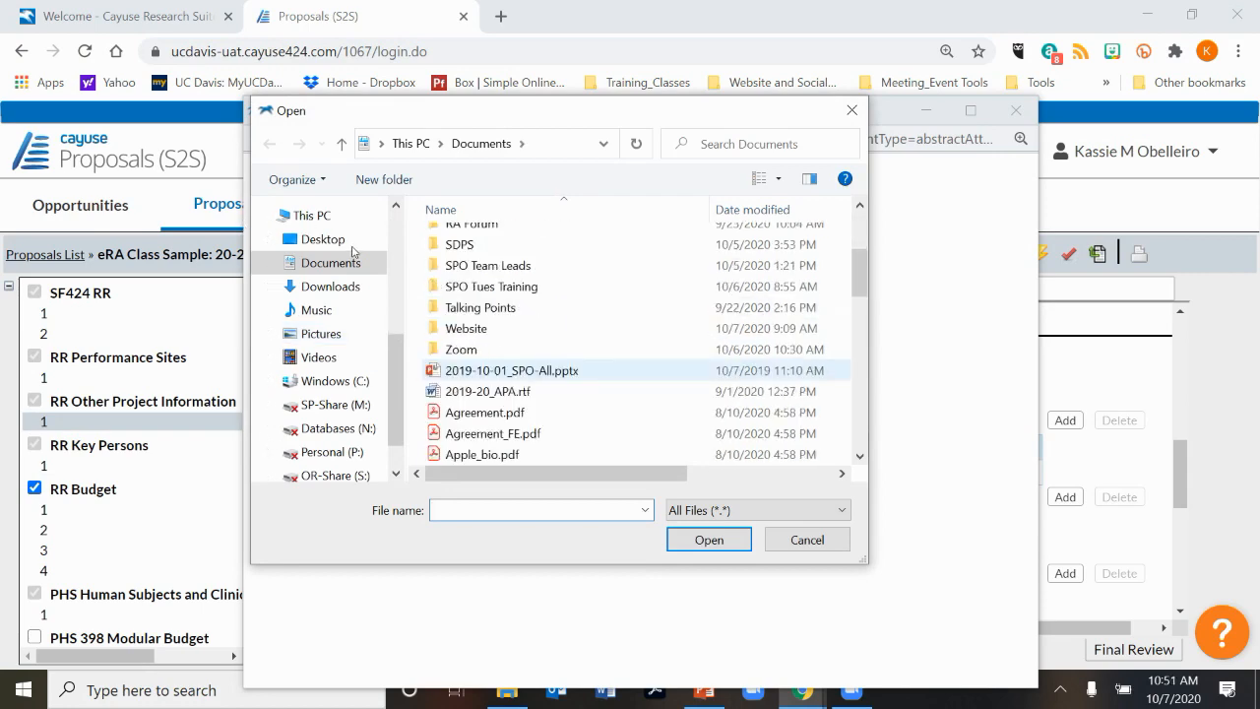
pyautogui.scroll(-2, 500, 370)
pyautogui.scroll(-4, 500, 370)
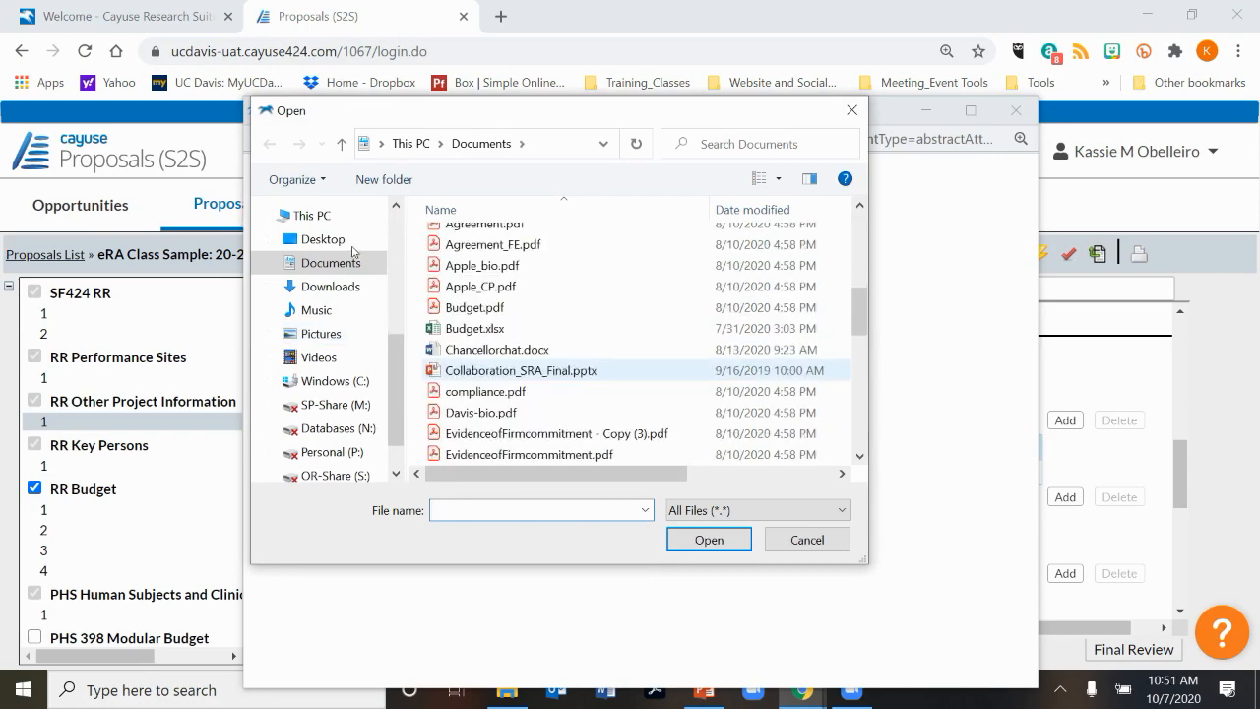
pyautogui.scroll(-2, 478, 384)
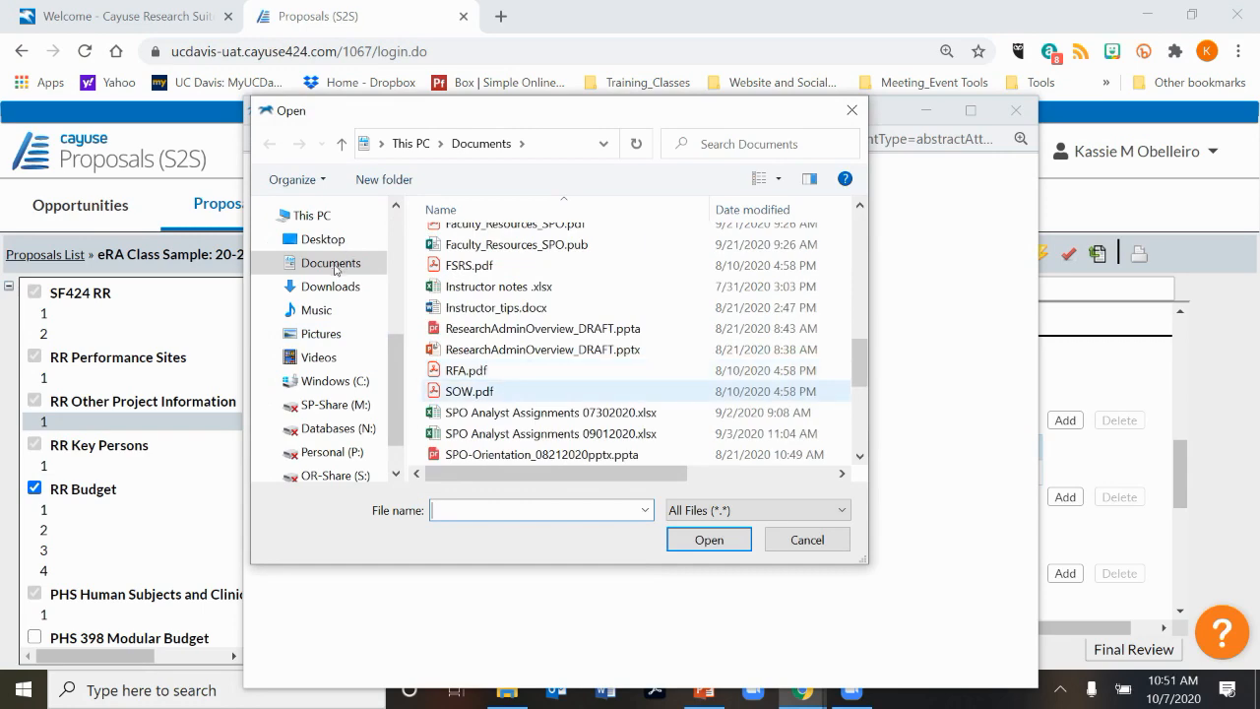
pyautogui.doubleClick(471, 390)
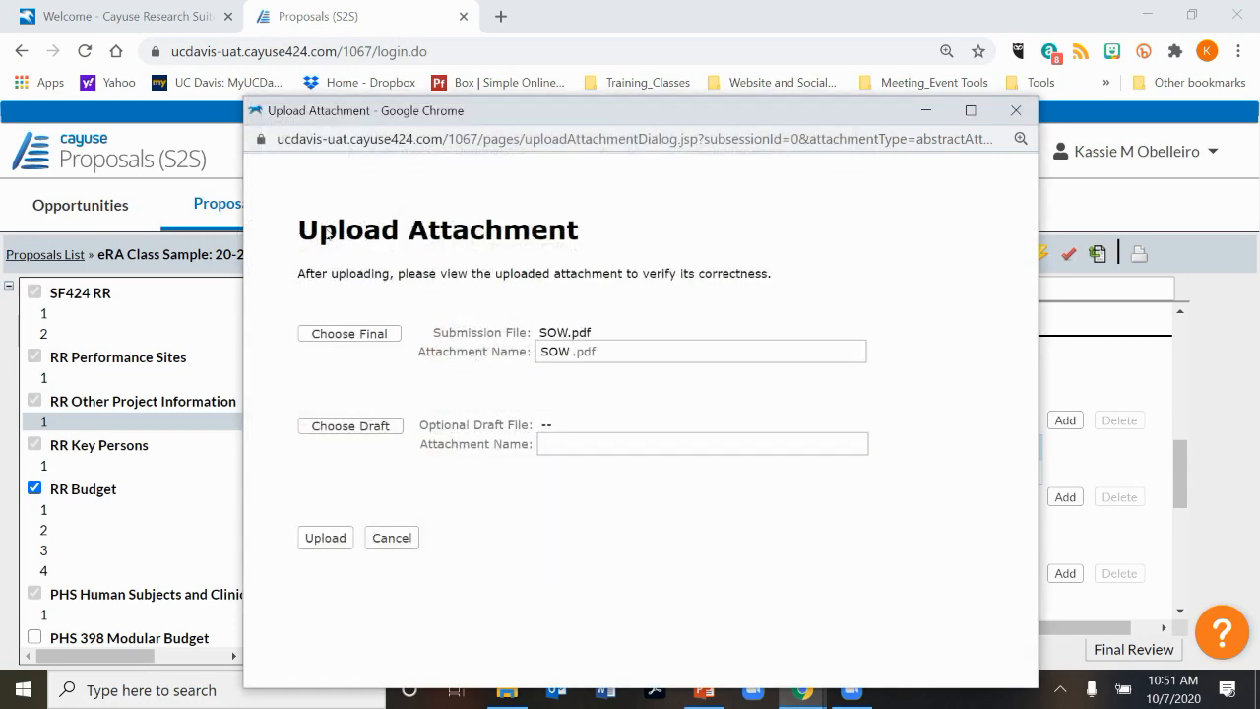
pyautogui.press('Return')
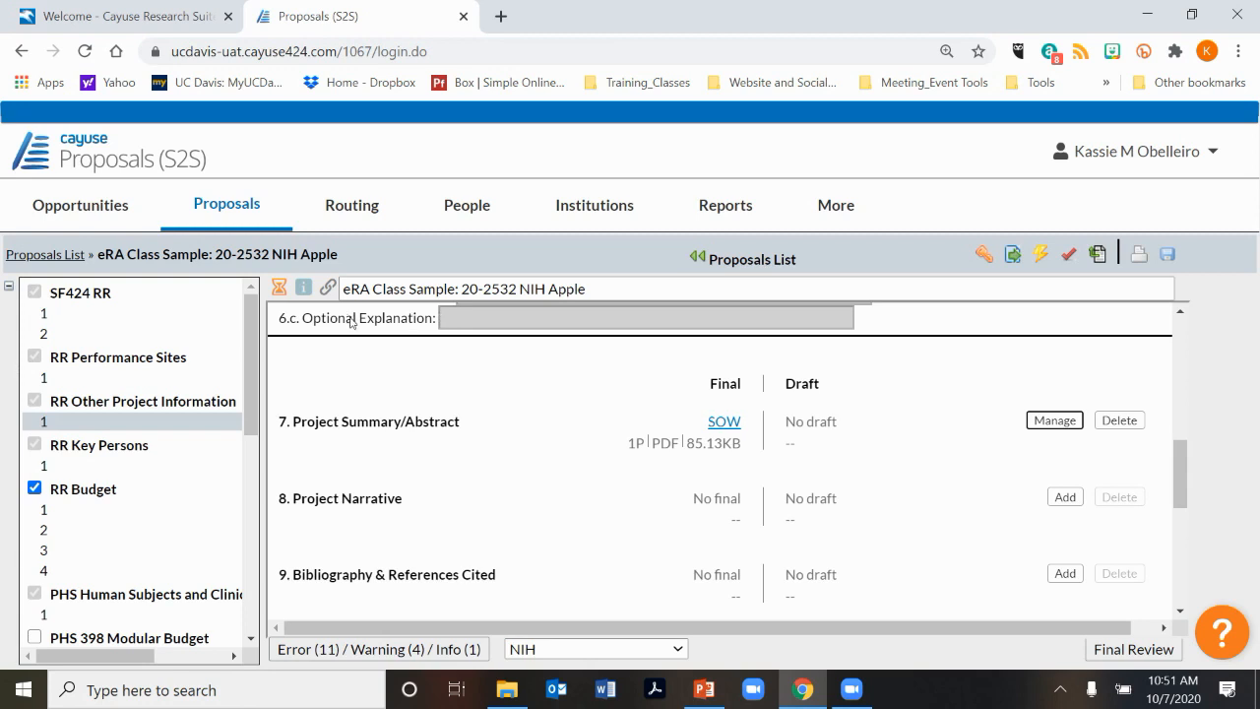
# Step: Open RR Key Persons page 1 and examine the PD/PI's profile, project role, biographical sketch and current and pending support attachments
pyautogui.scroll(-1, 352, 323)
pyautogui.scroll(-1, 352, 323)
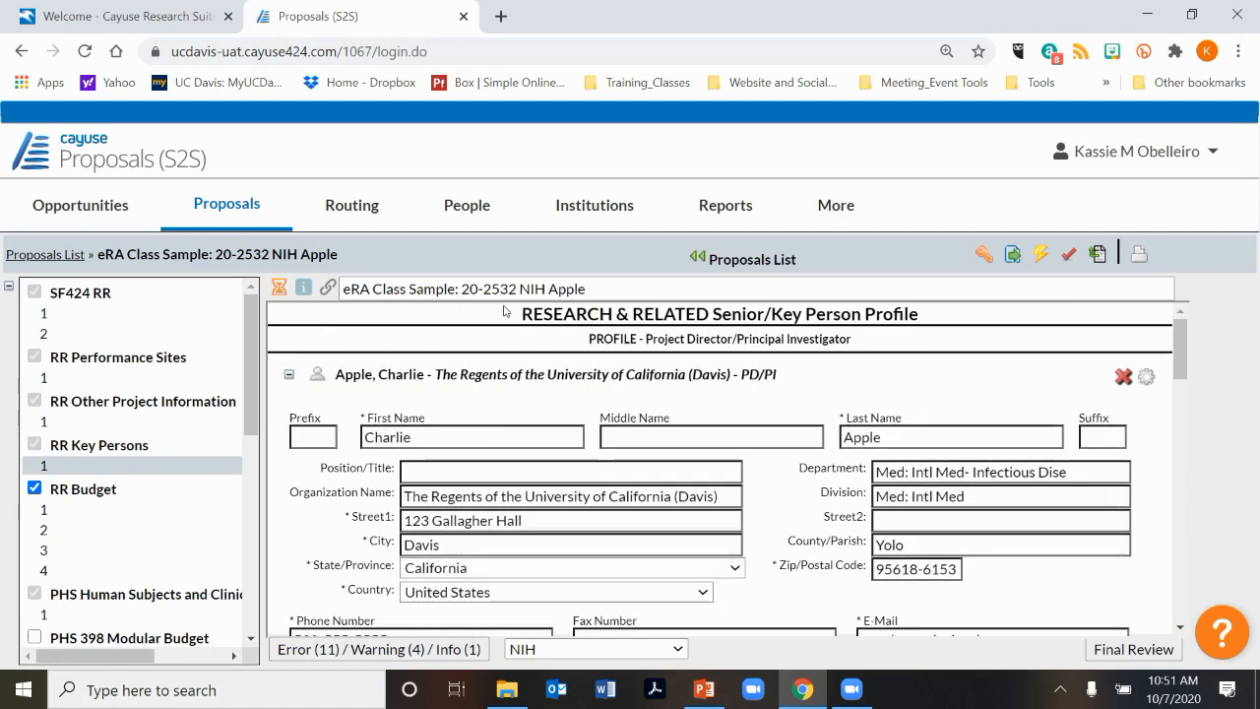
pyautogui.scroll(-3, 504, 311)
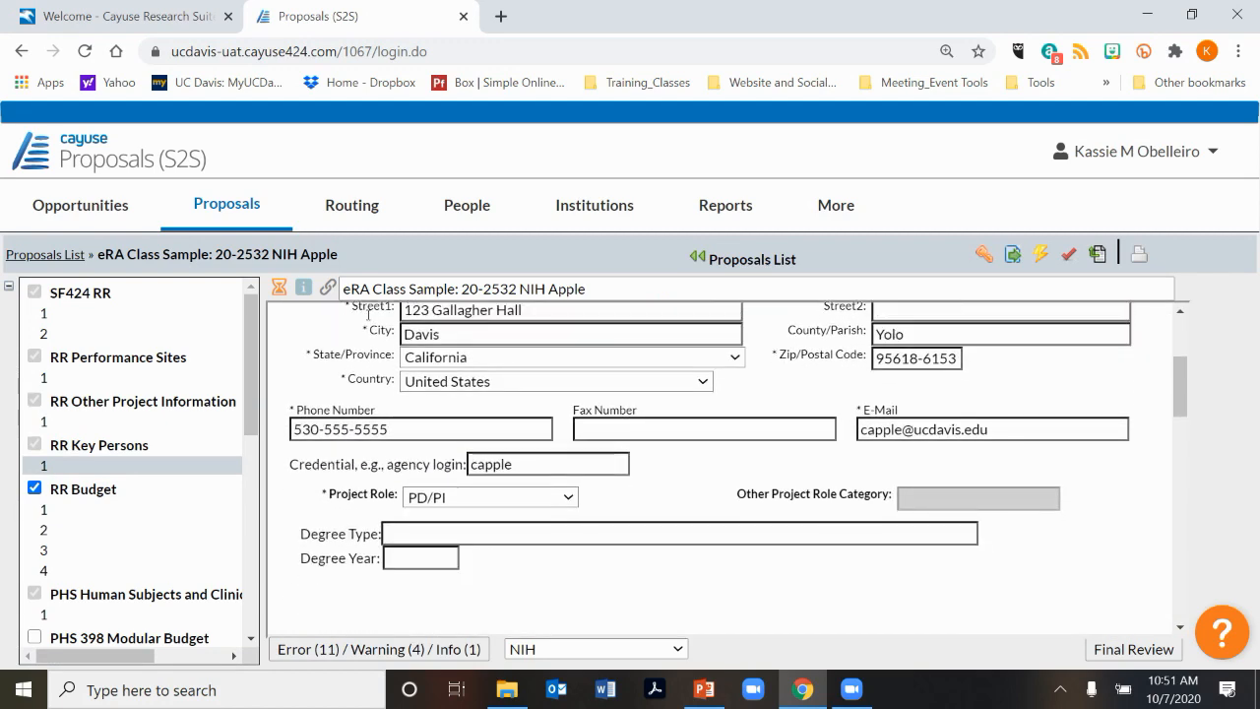
pyautogui.scroll(-1, 374, 317)
pyautogui.scroll(-1, 476, 329)
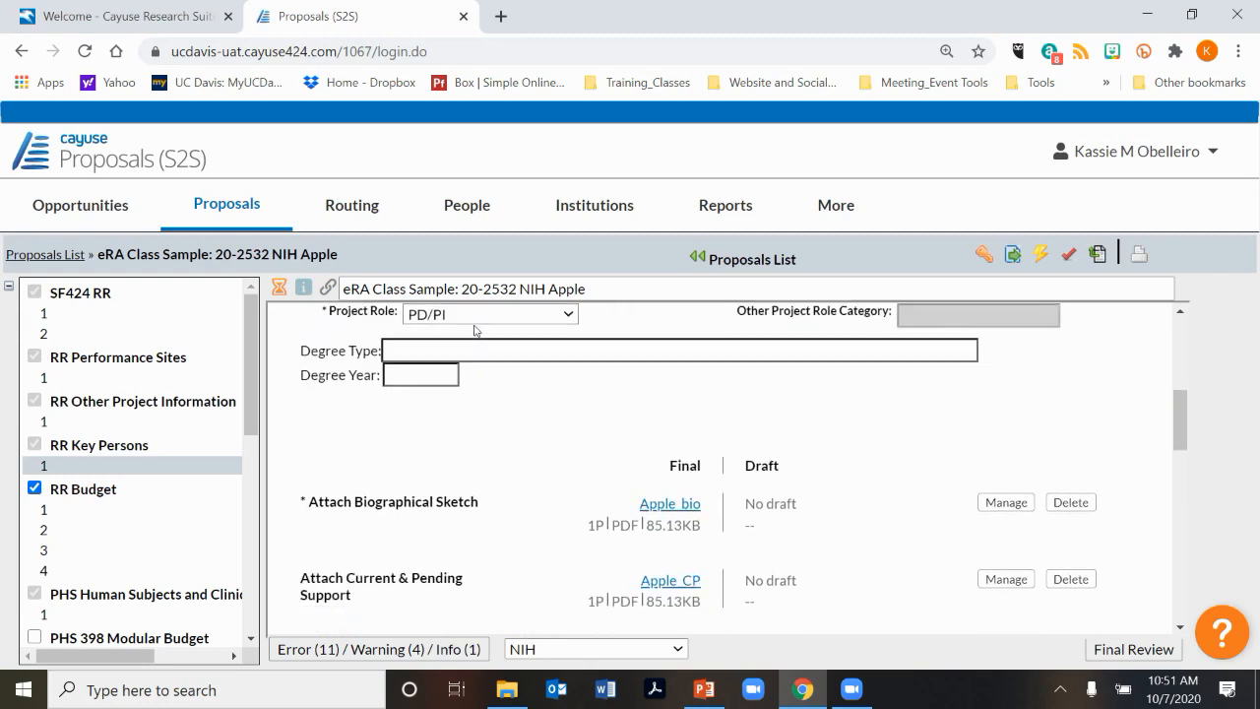
pyautogui.scroll(-1, 301, 332)
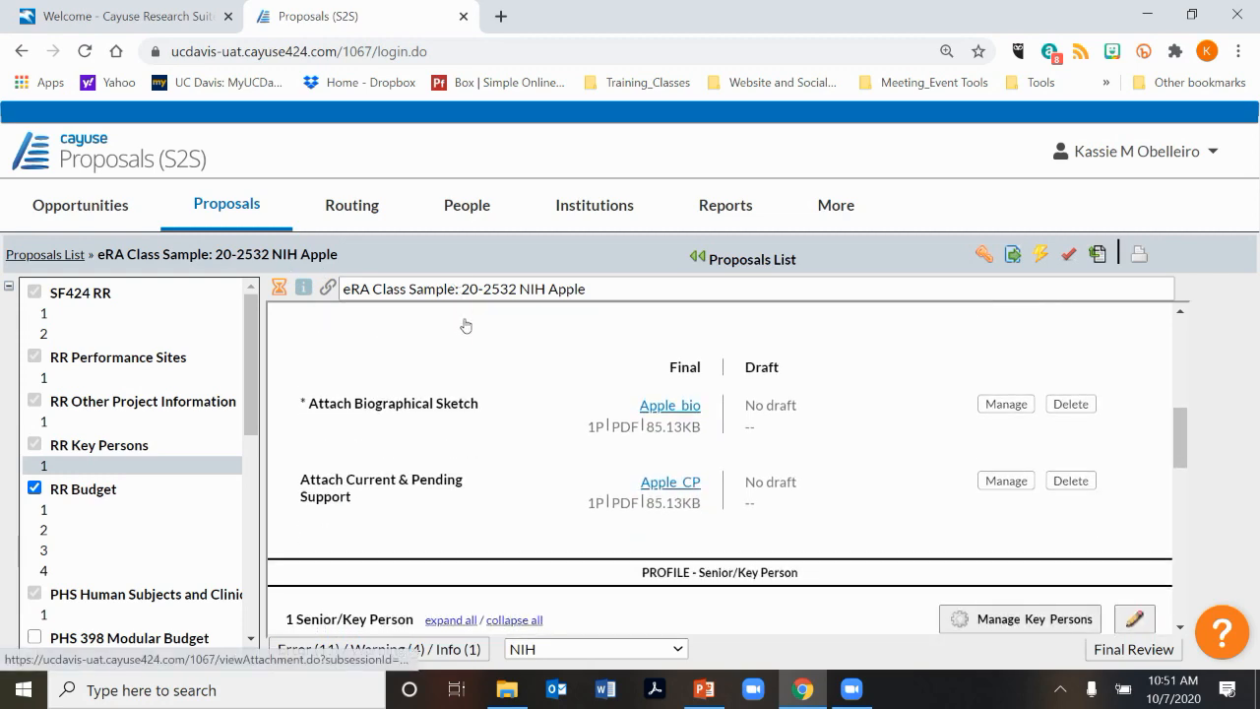
# Step: Examine the co-investigator's profile, project role, and biographical sketch and current and pending support attachment fields on RR Key Persons
pyautogui.scroll(-2, 463, 325)
pyautogui.scroll(-2, 465, 319)
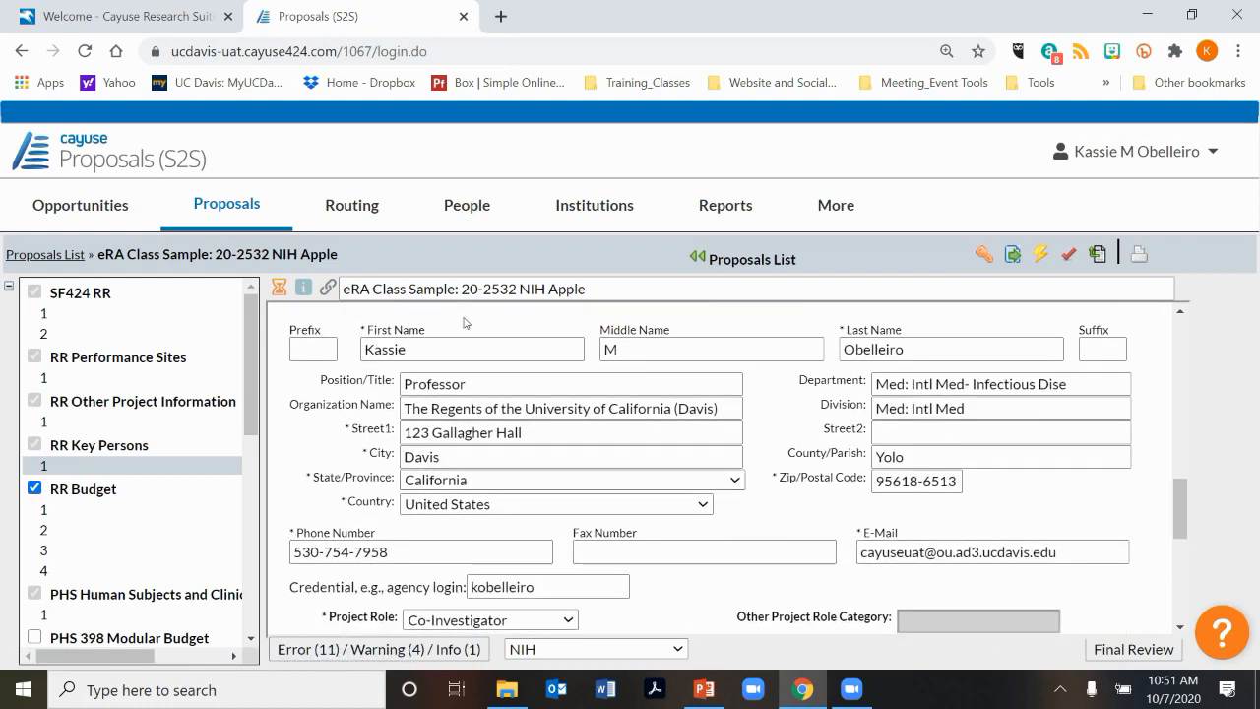
pyautogui.scroll(-2, 481, 366)
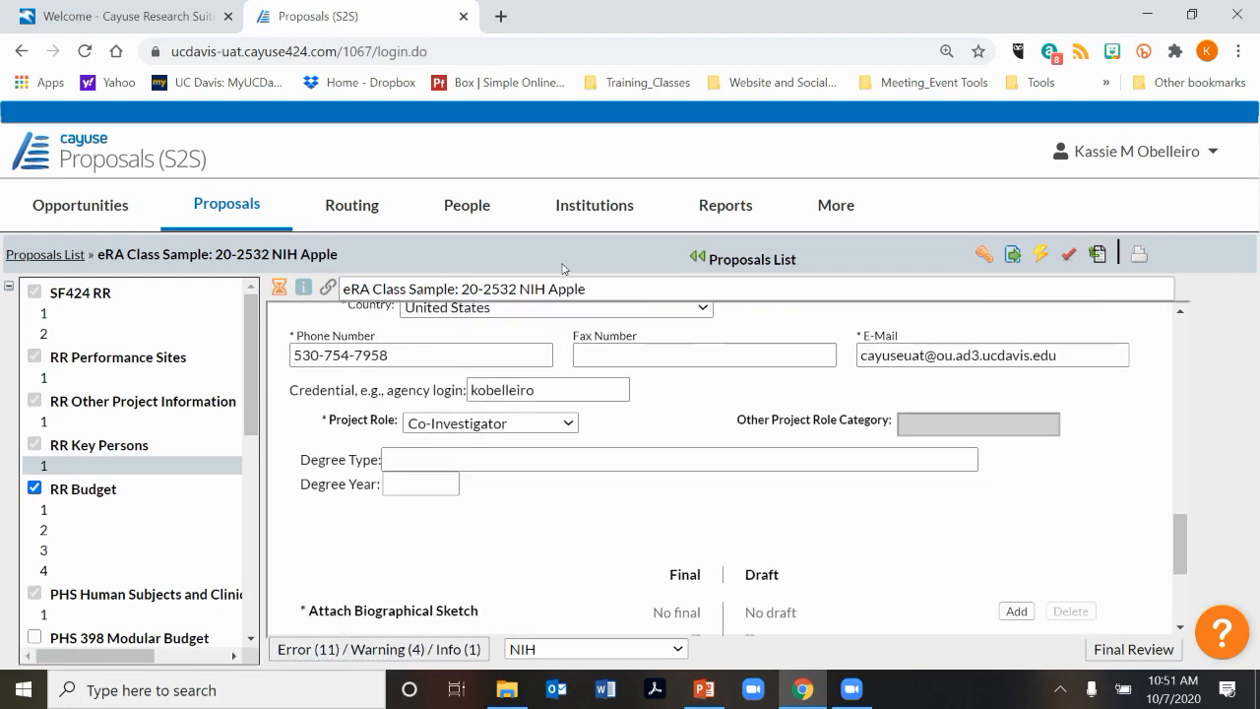
pyautogui.scroll(-2, 482, 366)
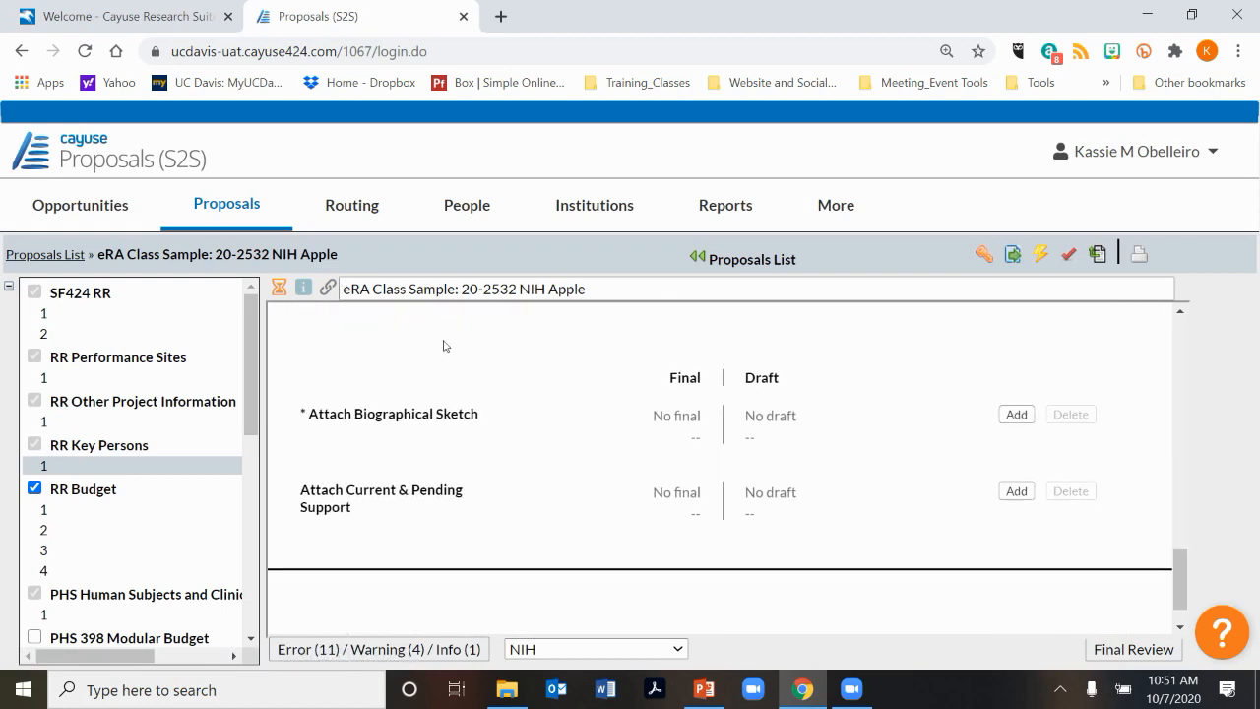
pyautogui.scroll(-1, 275, 351)
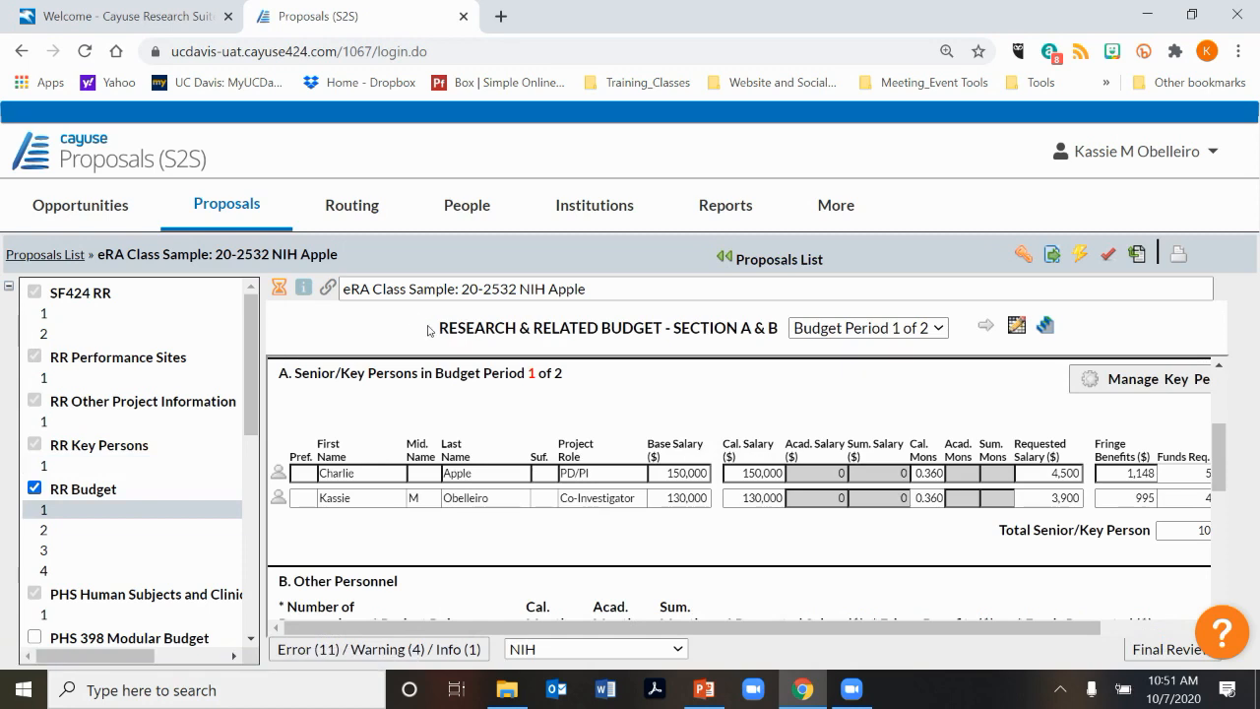
# Step: Examine the Budget Period 1 key persons and other personnel on RR Budget page 1, plus the cost totals on page 4
pyautogui.hscroll(2, 497, 397)
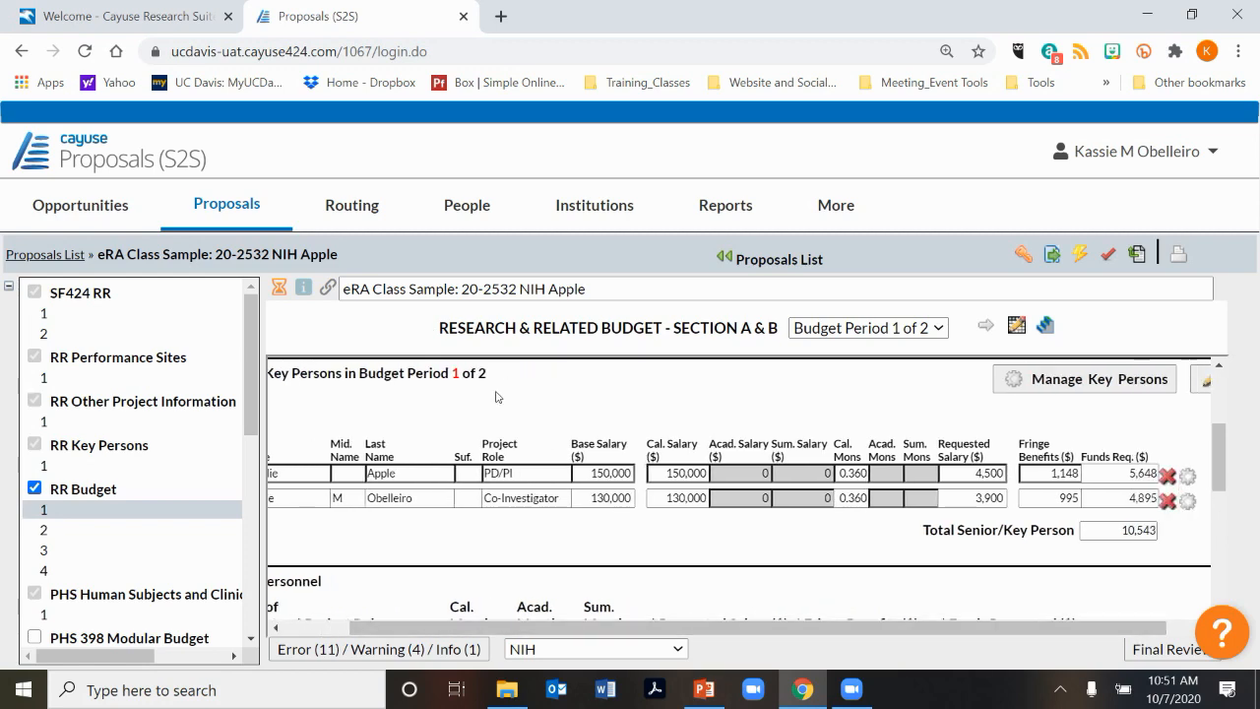
pyautogui.scroll(-1, 497, 397)
pyautogui.hscroll(-2, 502, 423)
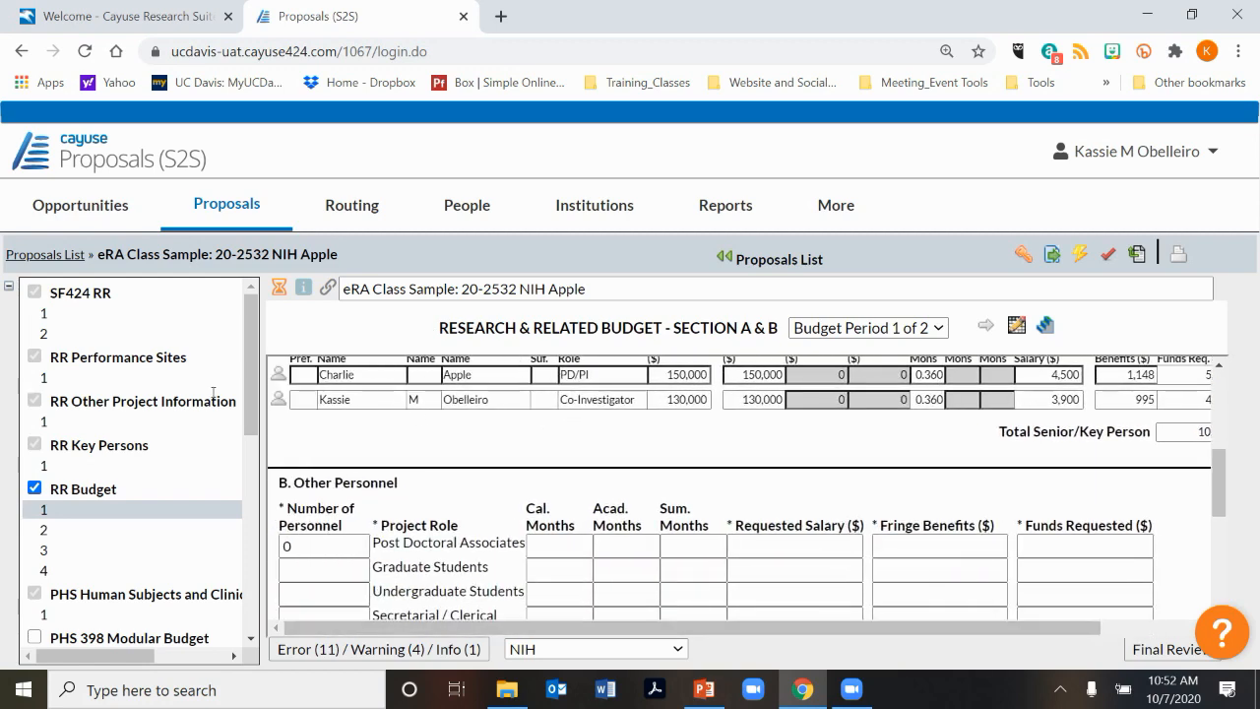
pyautogui.scroll(2, 404, 335)
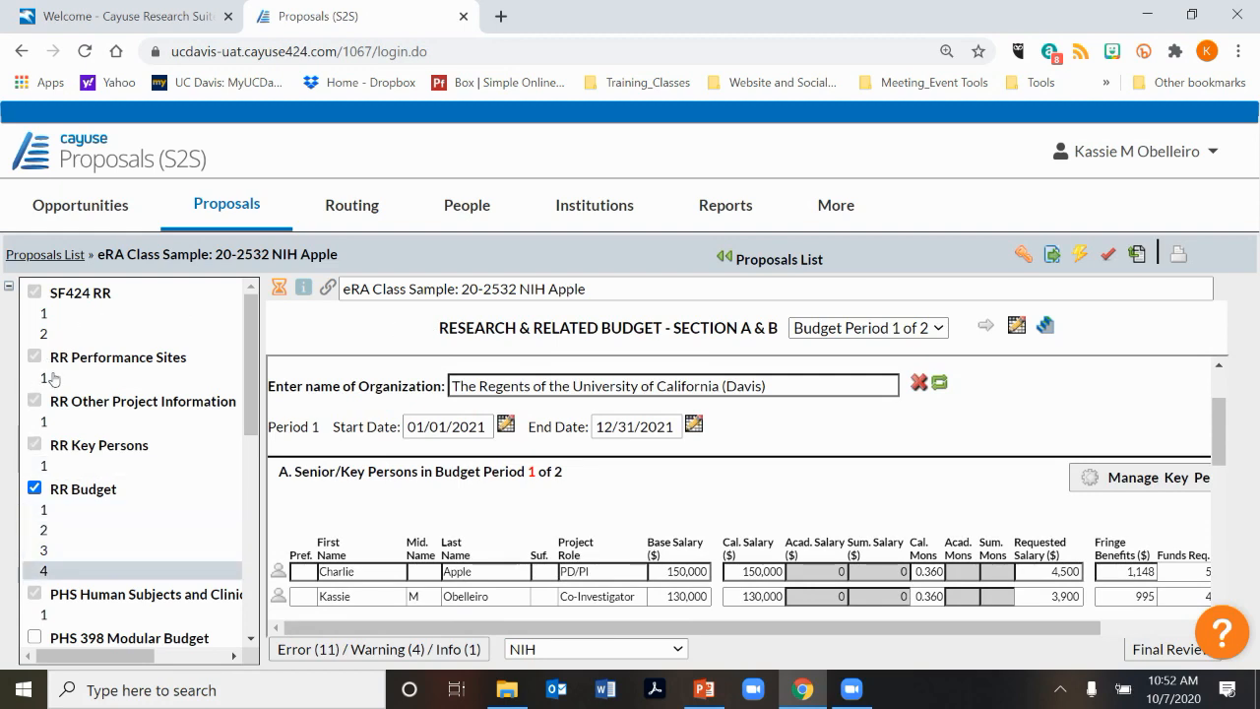
pyautogui.scroll(-3, 448, 320)
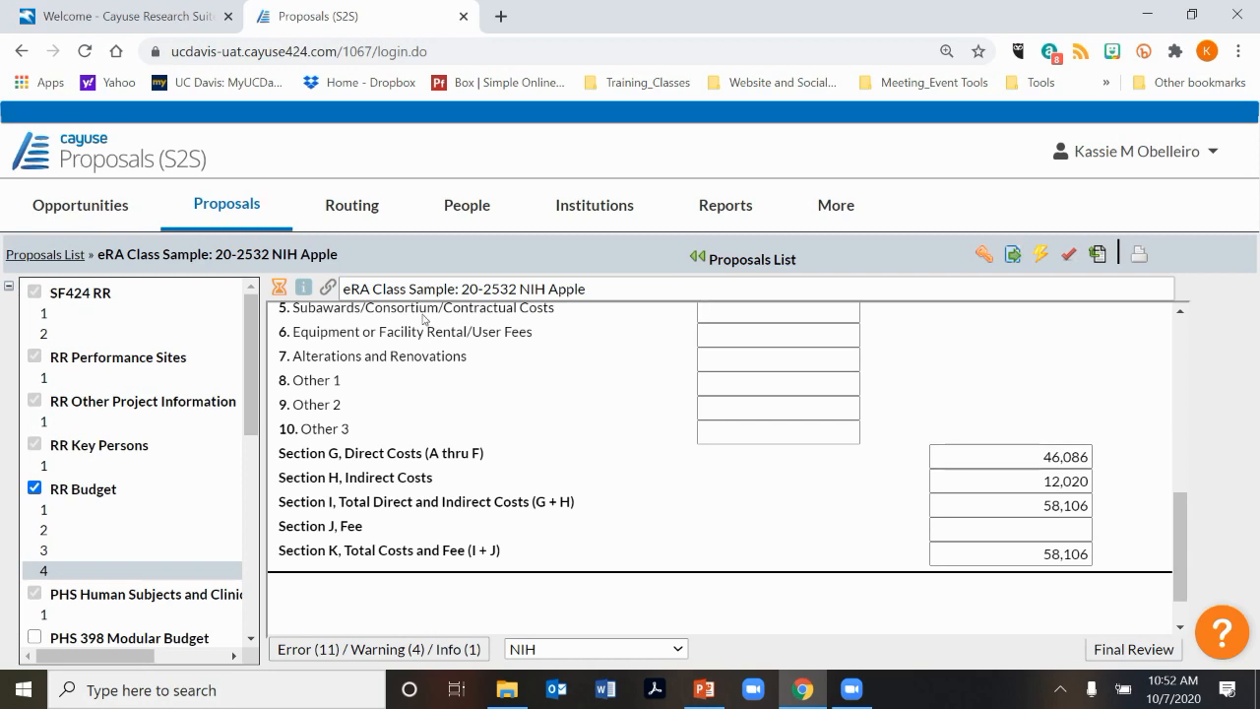
pyautogui.scroll(-1, 419, 311)
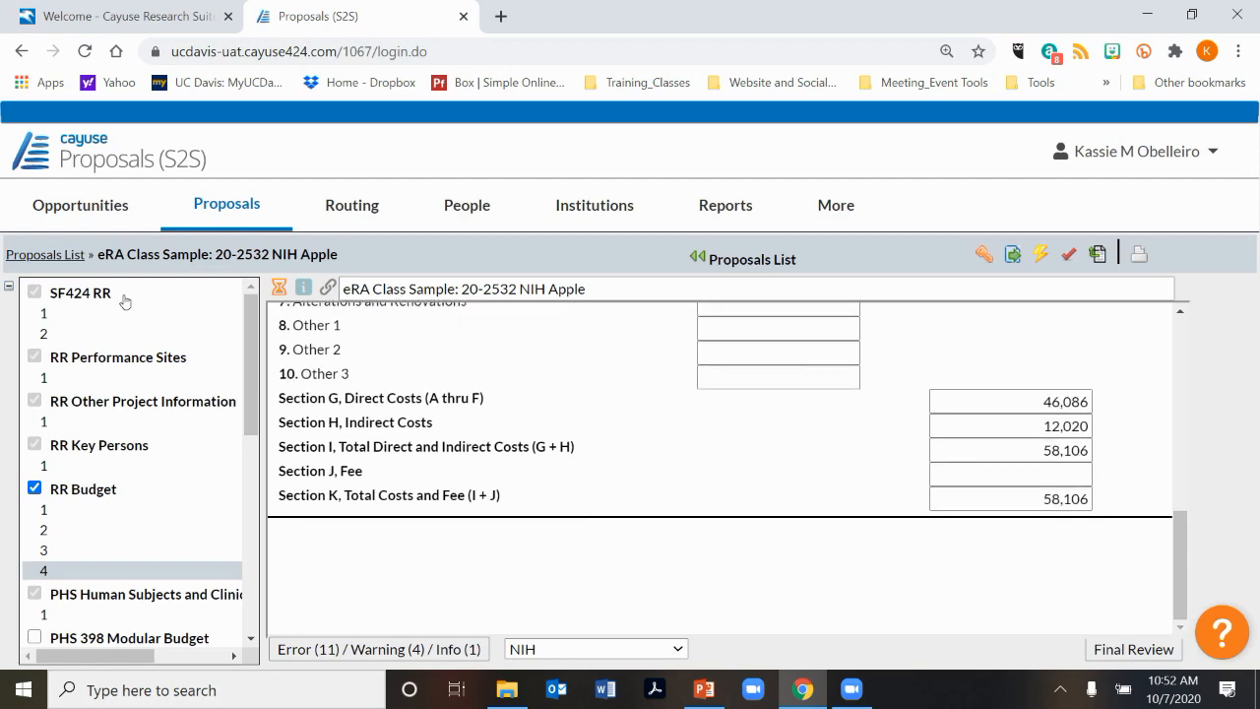
# Step: Open page 1 of the PHS Human Subjects and Clinical Trials Information form
pyautogui.scroll(-4, 125, 301)
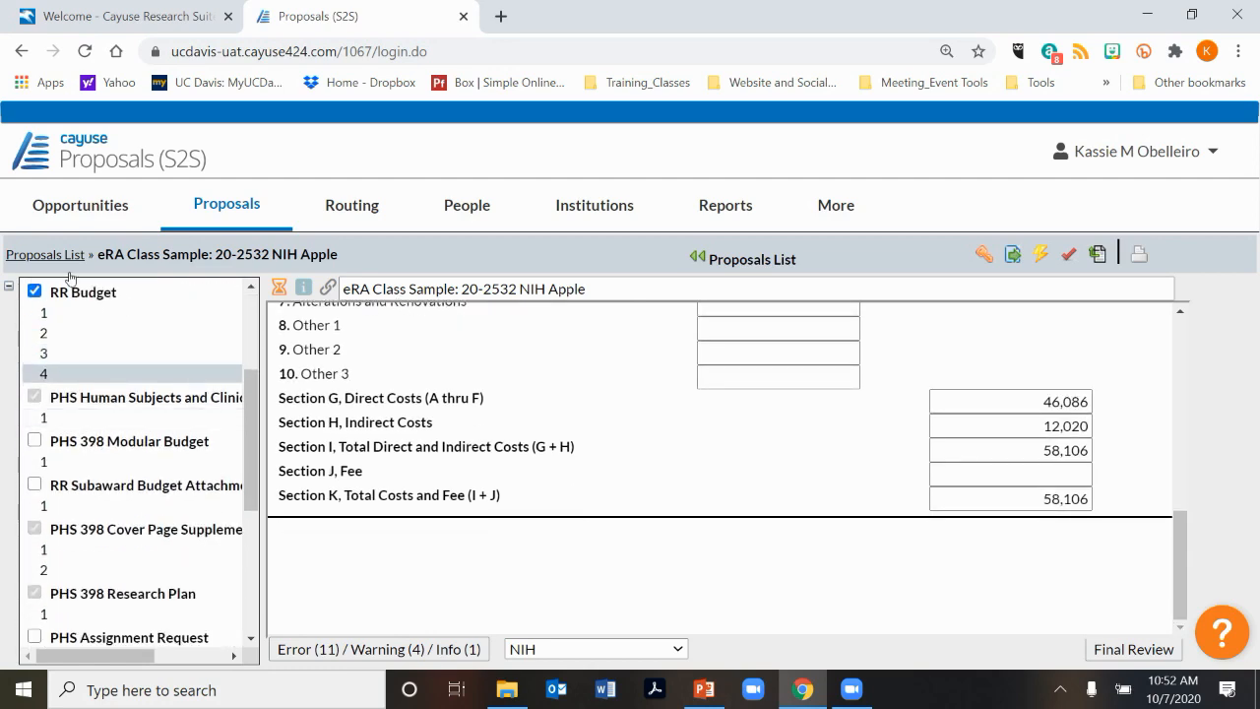
pyautogui.click(43, 417)
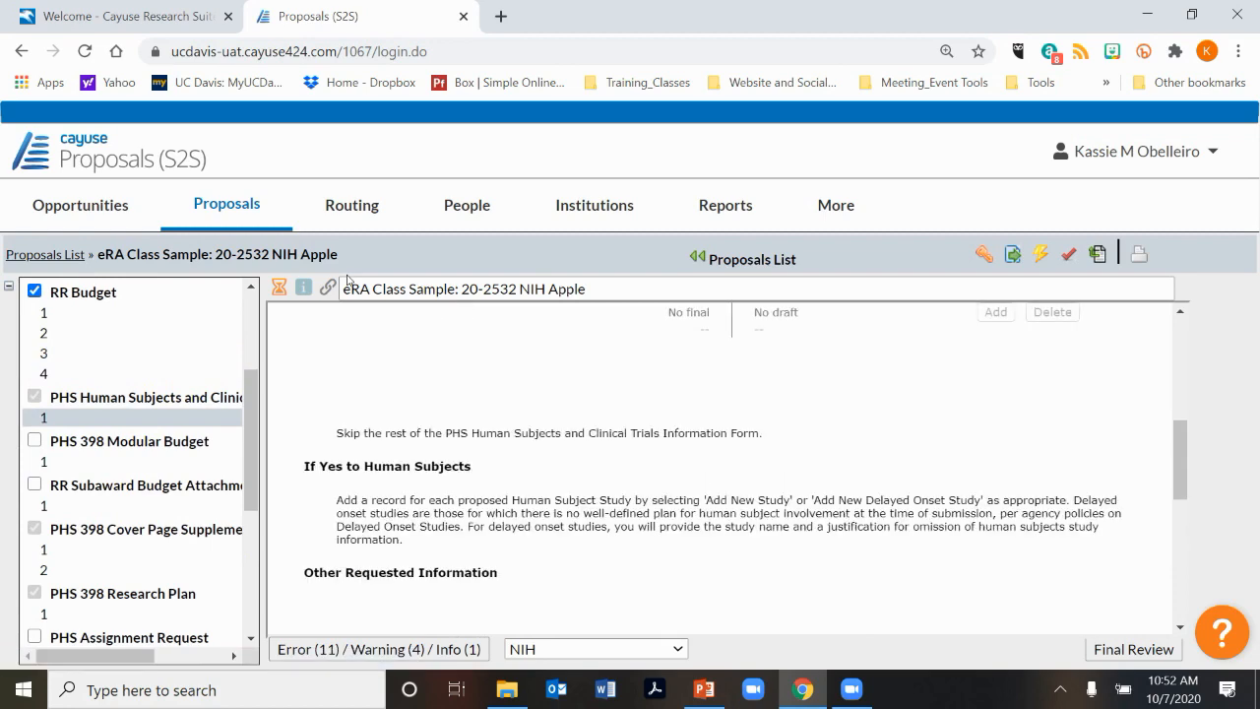
# Step: Examine the PHS Human Subjects and Clinical Trials Information form, from the human subjects questions down to the Study Record(s) section
pyautogui.scroll(-1, 349, 281)
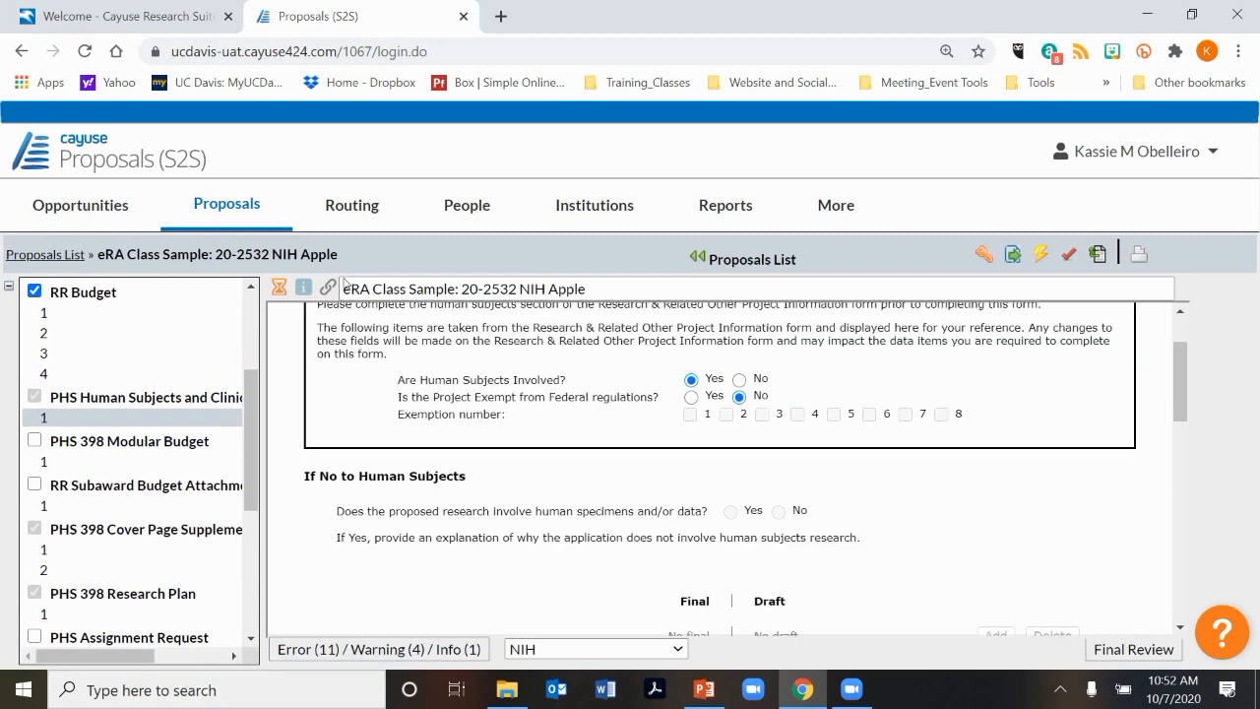
pyautogui.scroll(-1, 350, 283)
pyautogui.scroll(-5, 350, 283)
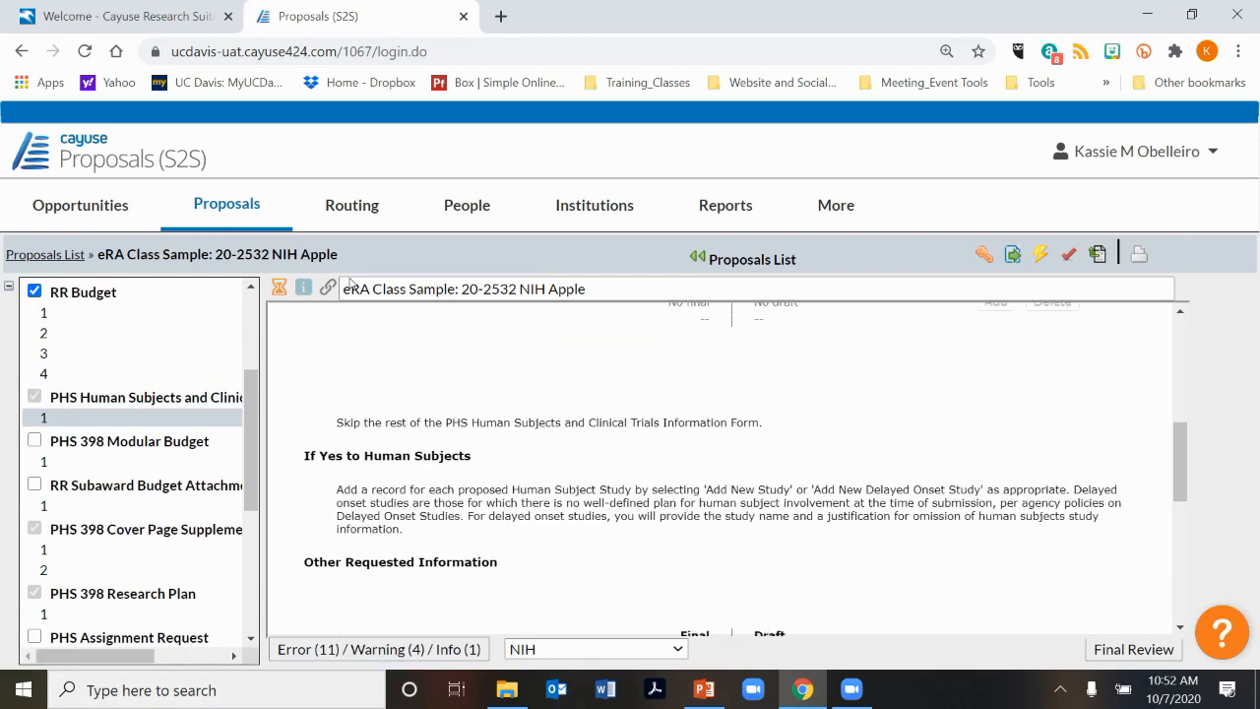
pyautogui.scroll(-1, 350, 283)
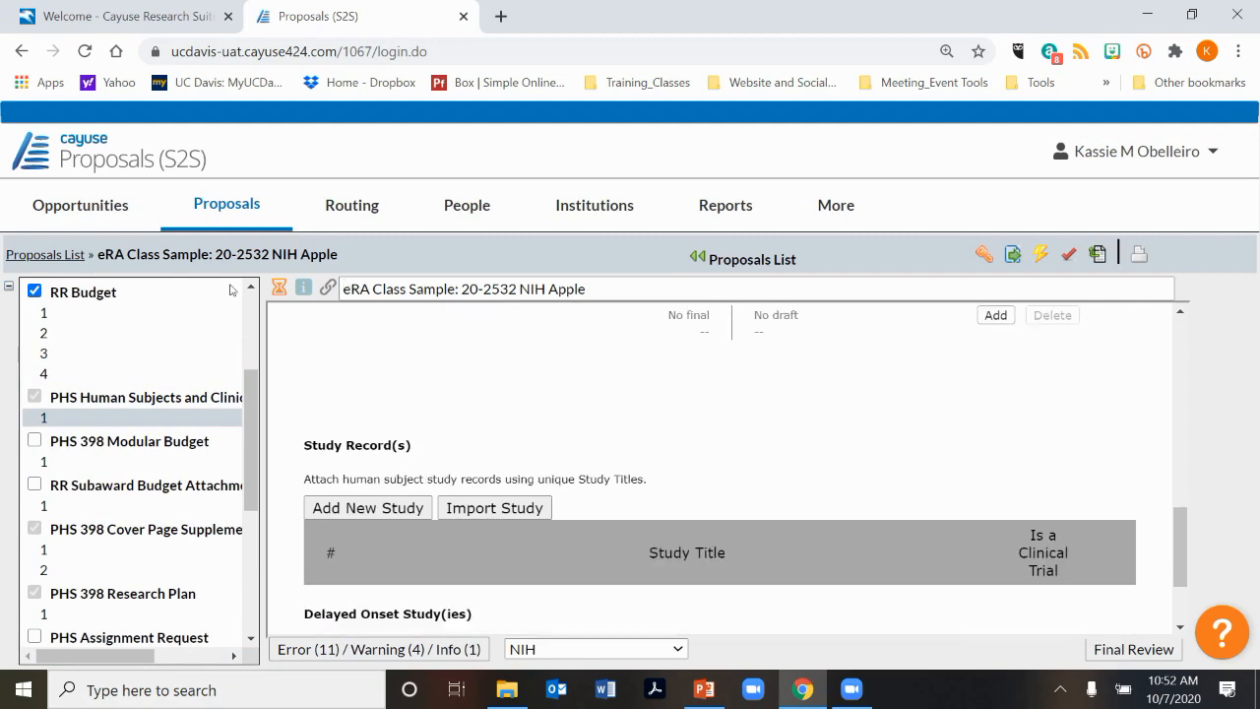
# Step: View page 1 of the PHS 398 Modular Budget and RR Subaward Budget Attachments forms, plus page 2 of the PHS 398 Cover Page Supplement
pyautogui.click(108, 307)
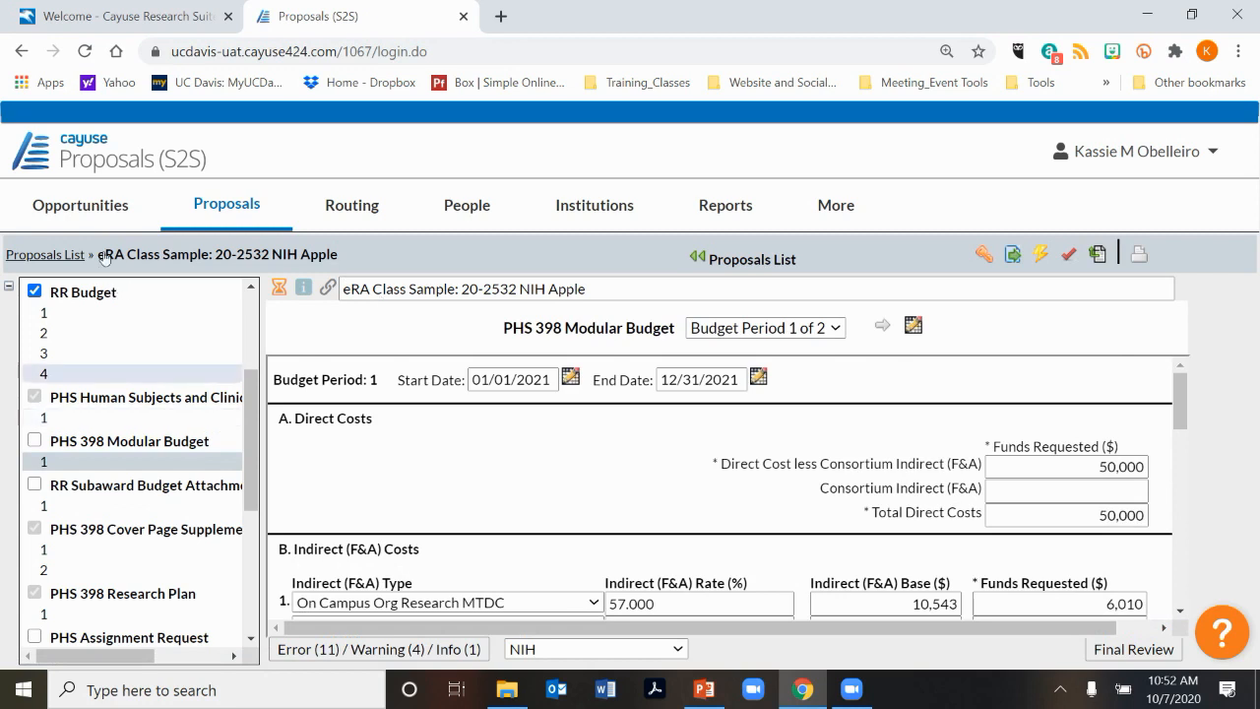
pyautogui.scroll(-1, 78, 325)
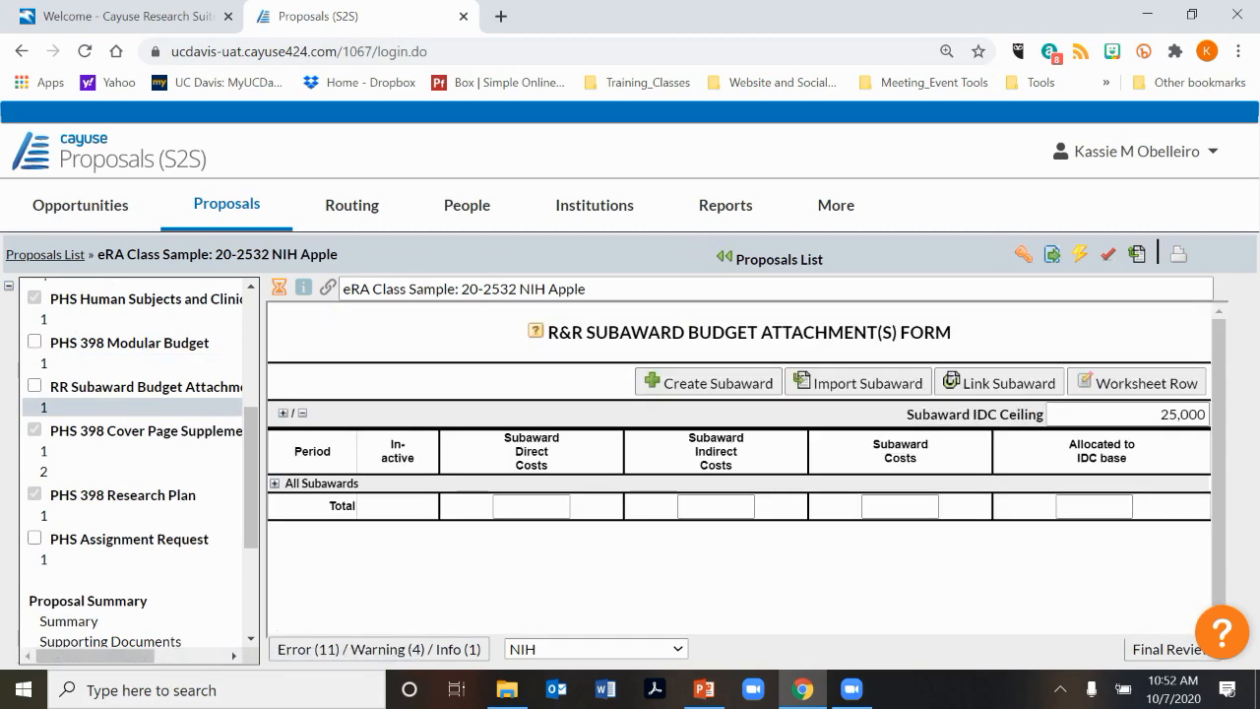
pyautogui.scroll(-1, 88, 347)
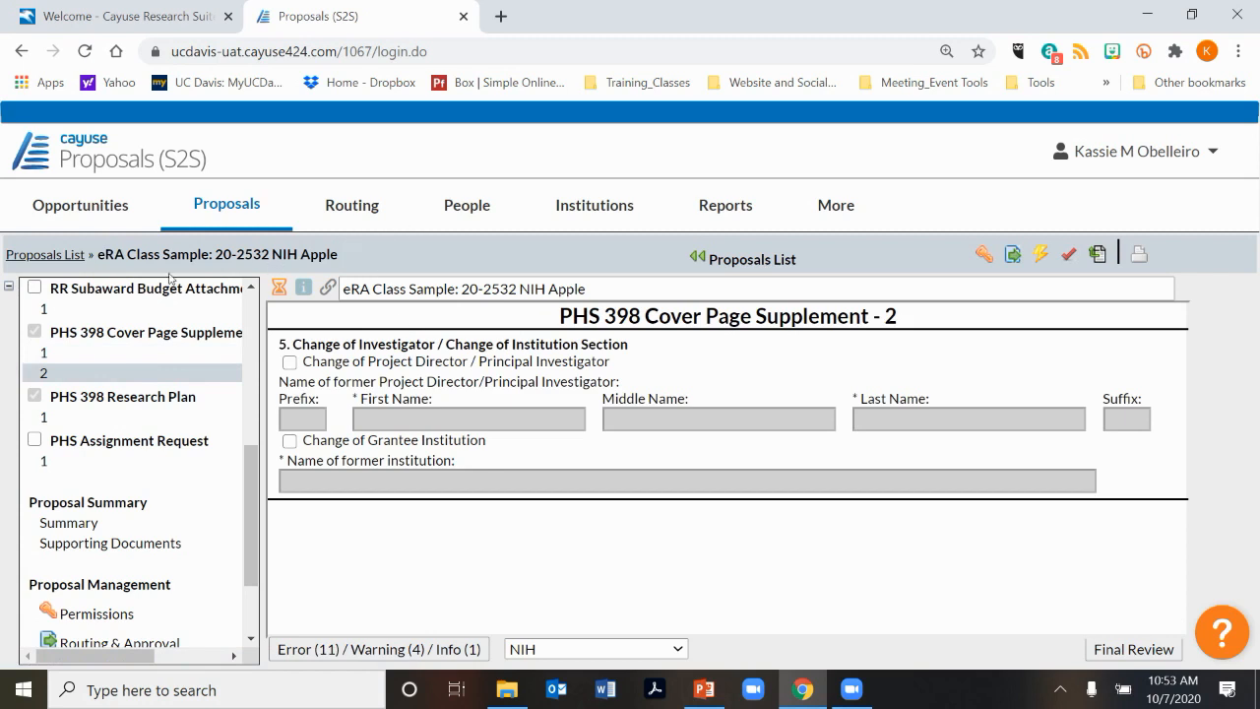
# Step: Open page 1 of the PHS 398 Research Plan and examine its attachment sections from Composite to Progress Report Publication List
pyautogui.press('Down')
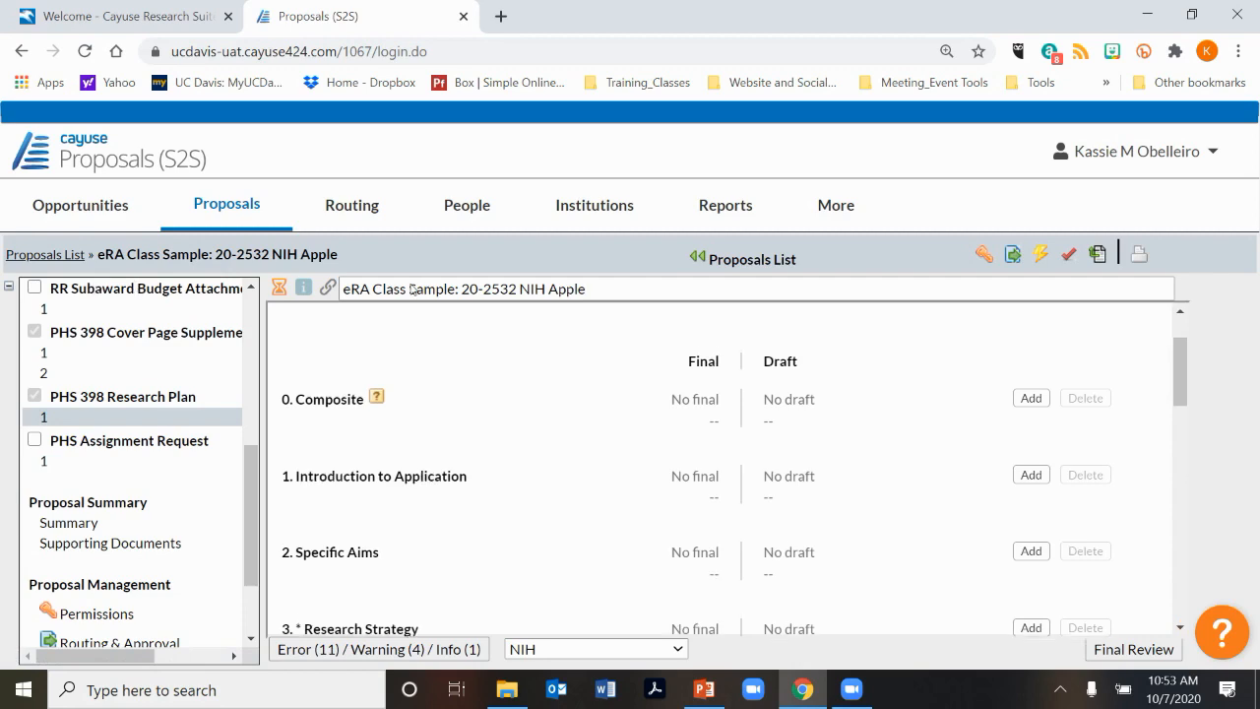
pyautogui.scroll(1, 412, 345)
pyautogui.scroll(-2, 412, 344)
pyautogui.scroll(-1, 411, 325)
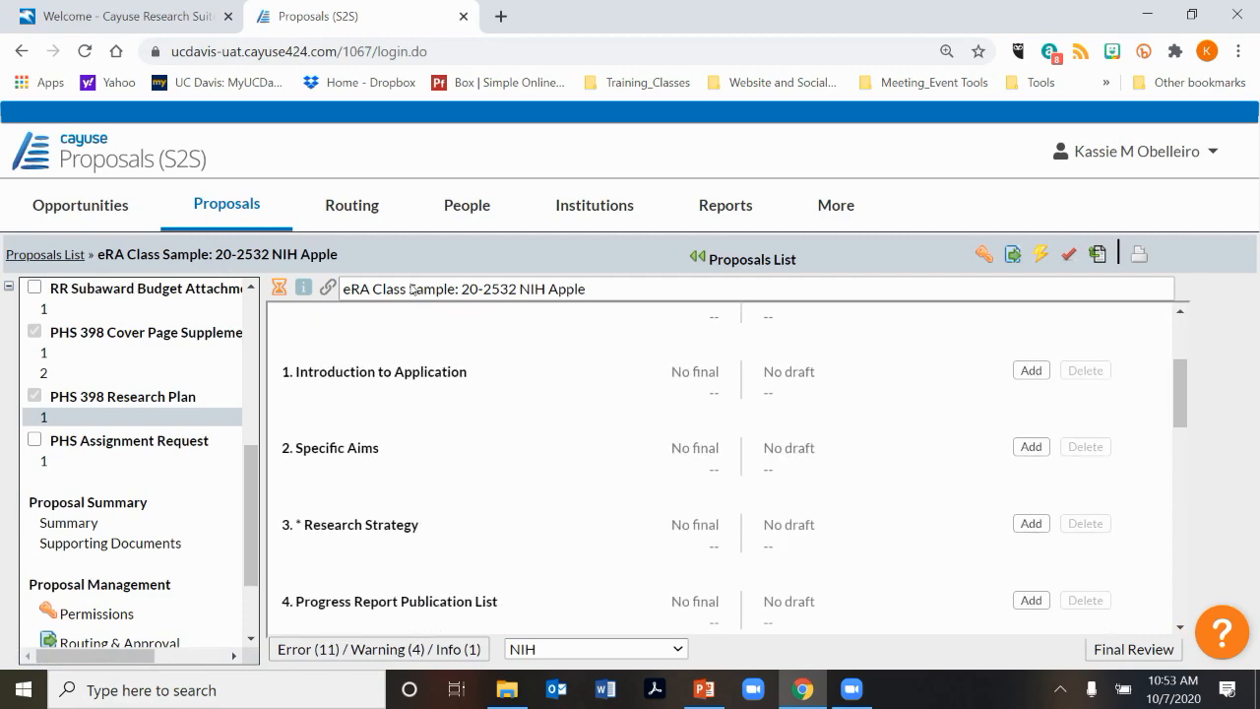
pyautogui.scroll(2, 411, 325)
# Step: Open page 1 of the PHS Assignment Request form and examine its funding opportunity fields and awarding component assignment section
pyautogui.click(43, 461)
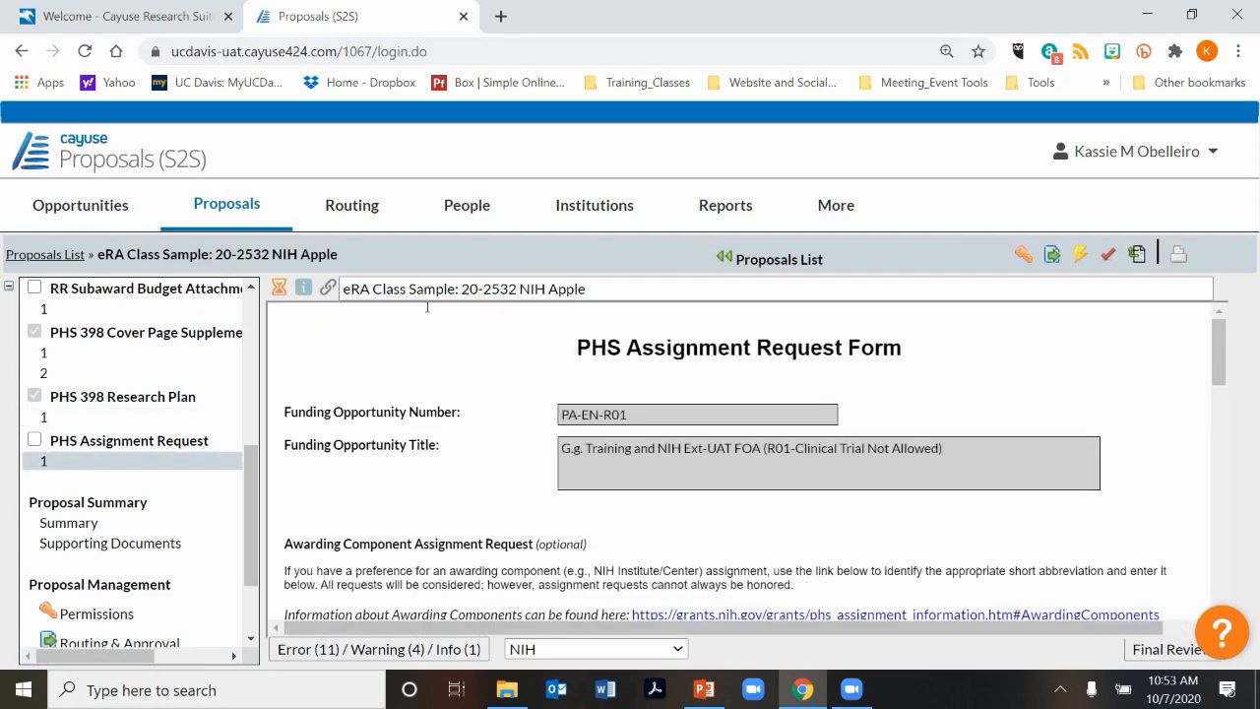
pyautogui.scroll(-1, 287, 318)
pyautogui.scroll(-2, 286, 318)
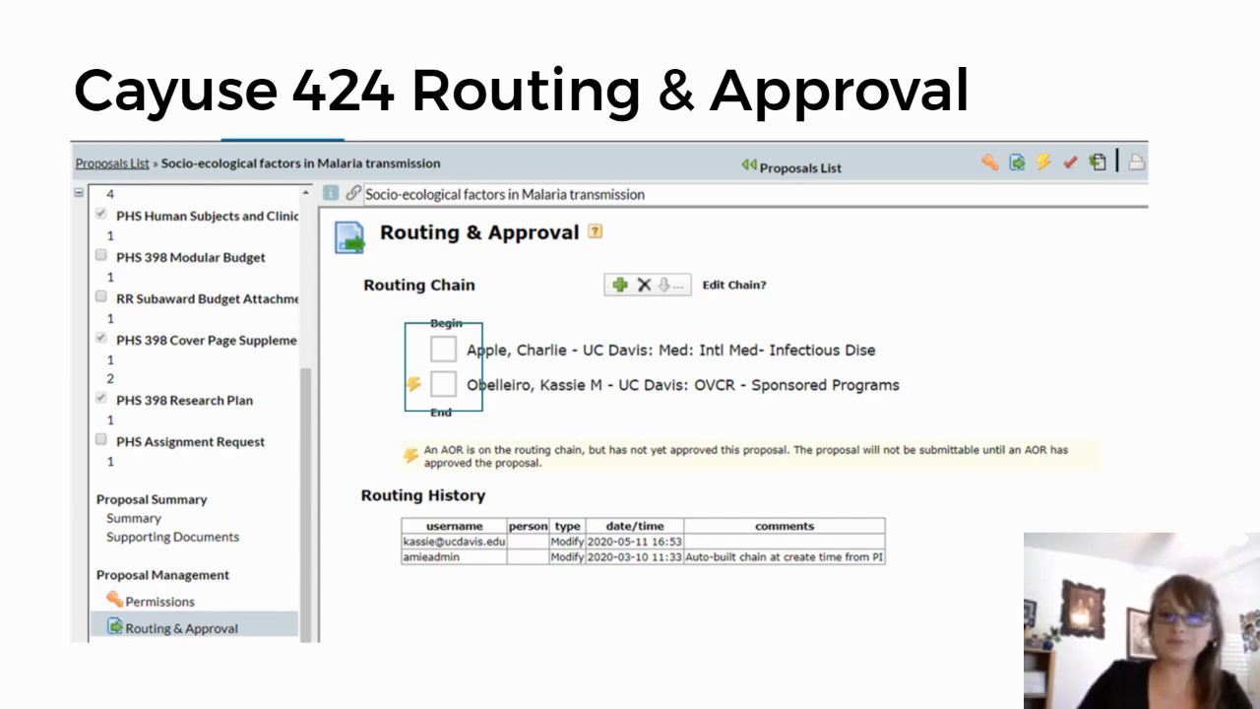
pyautogui.press('Right')
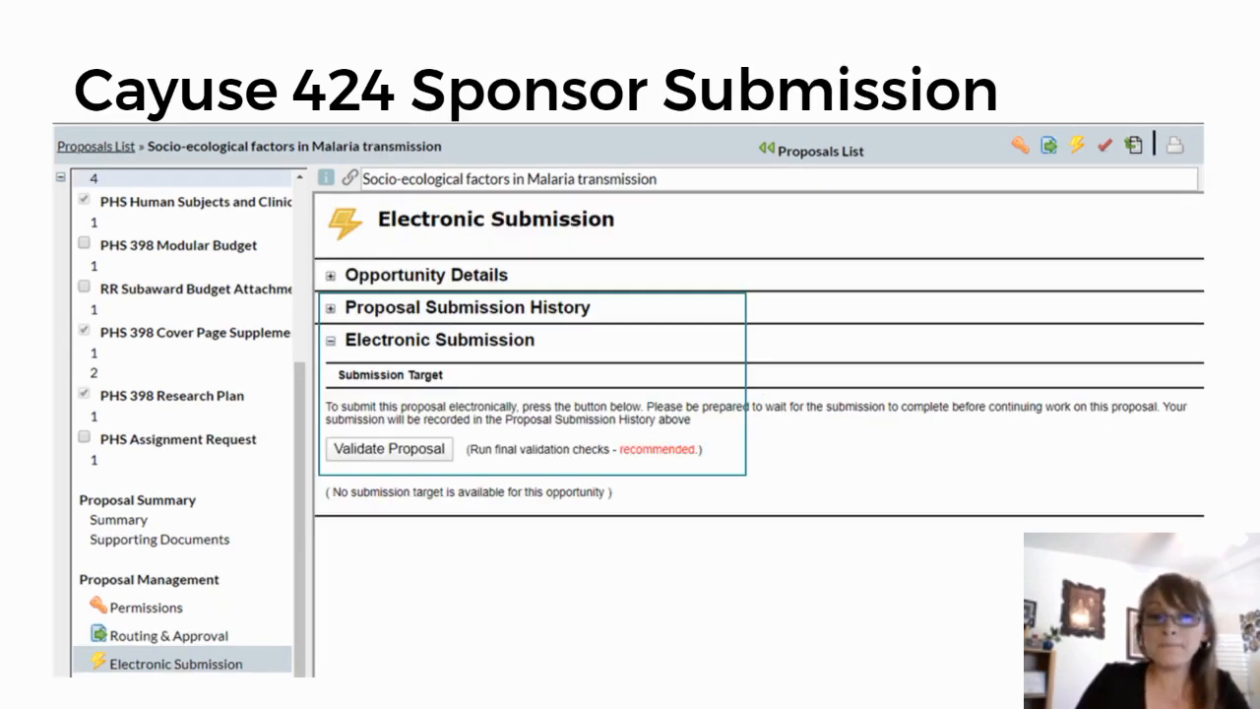